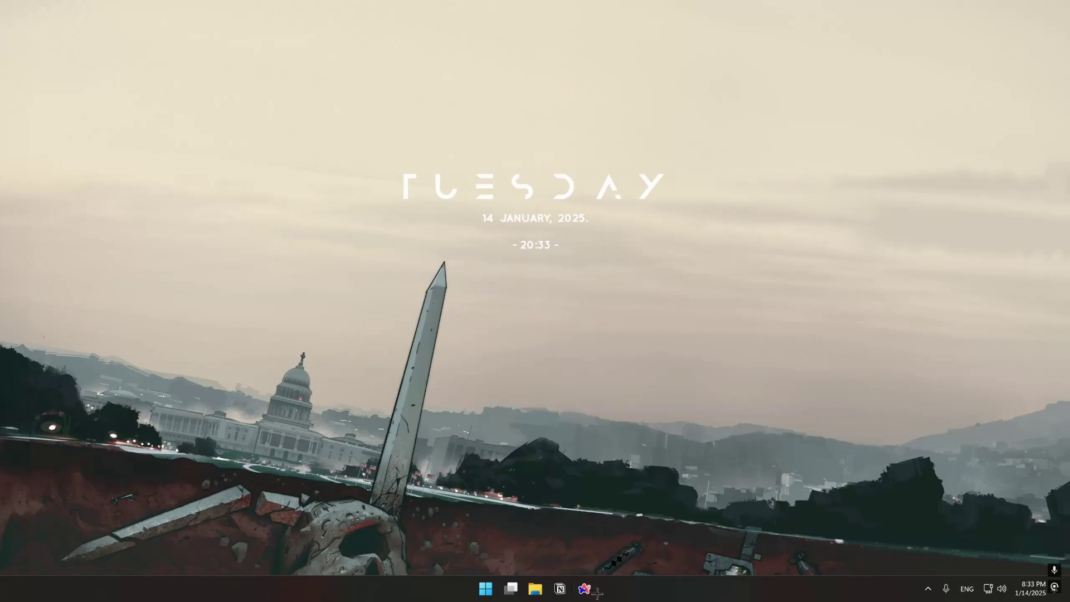
- Search for Forge and open the Minecraft 1.20.1 downloads on files.minecraftforge.net
left_click(584, 589)
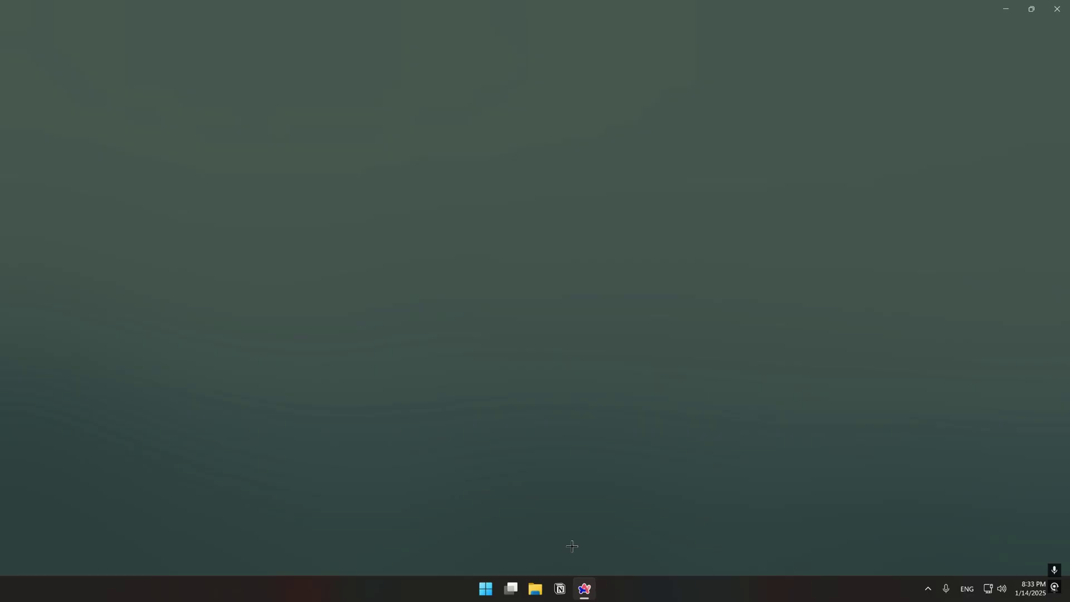
left_click(42, 189)
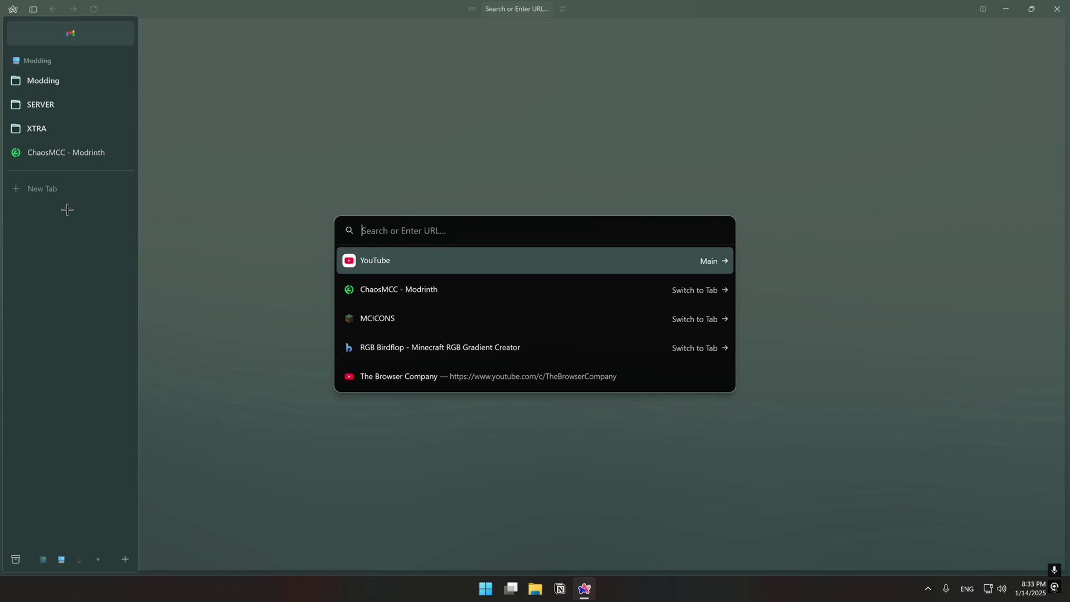
type("Forge")
key("Return")
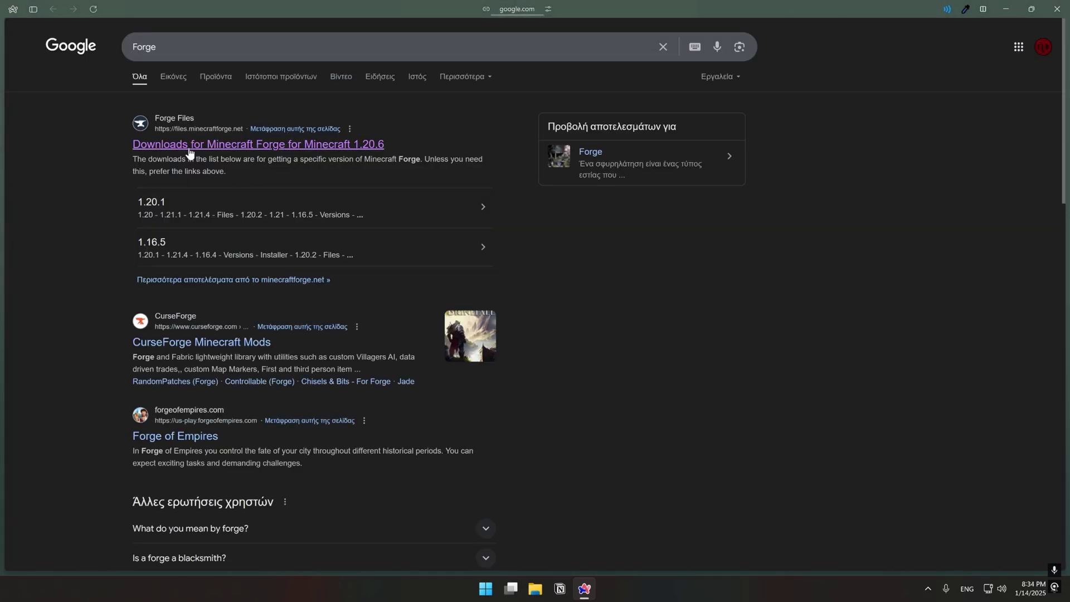
left_click(189, 149)
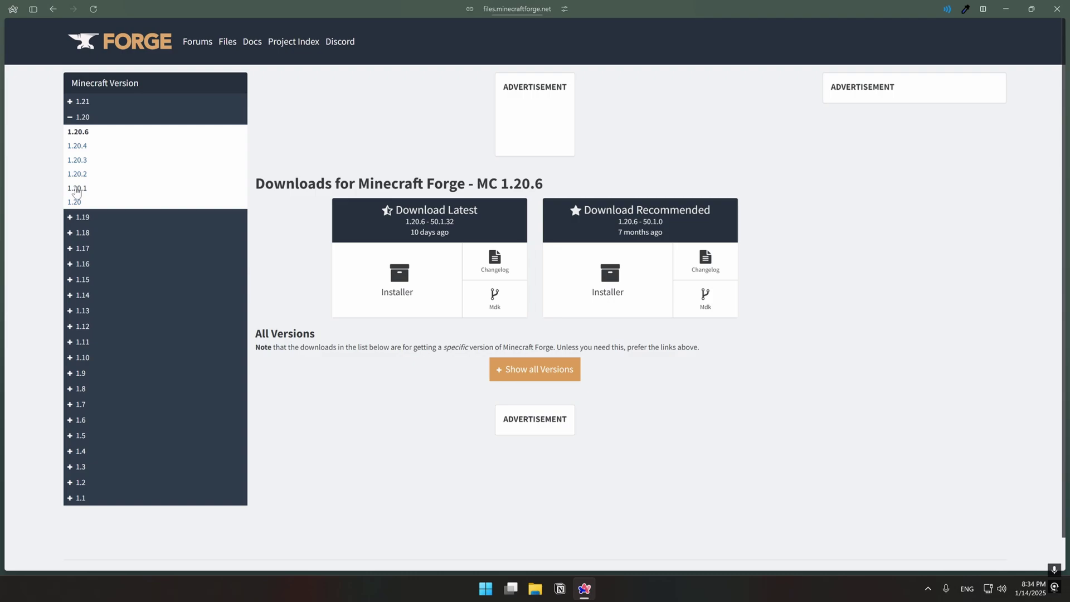
left_click(77, 188)
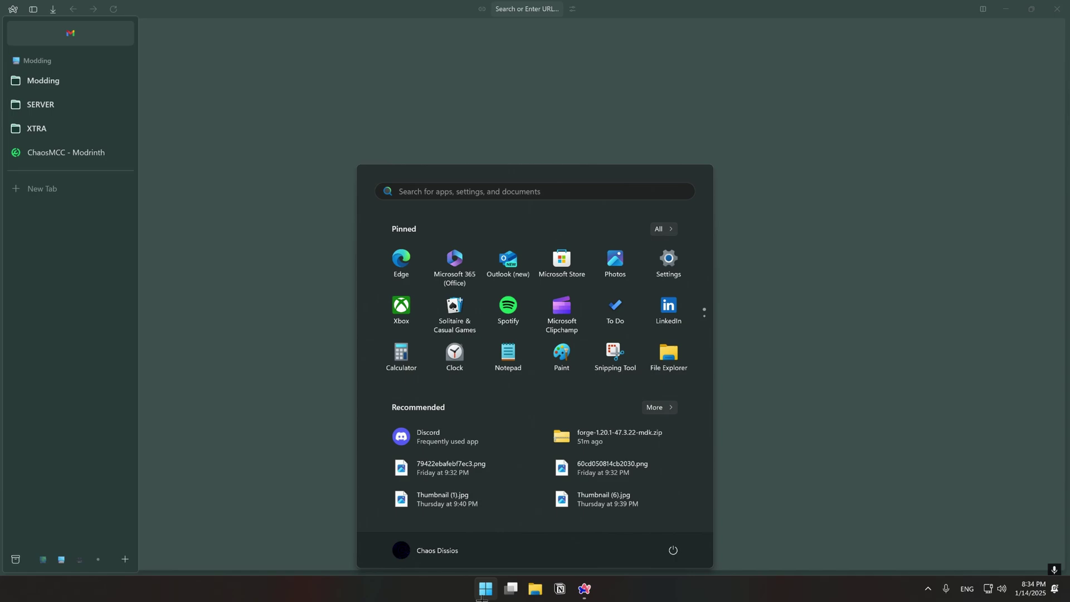
type("in")
- Launch IntelliJ IDEA and extract the downloaded Forge MDK zip in Downloads
key("Return")
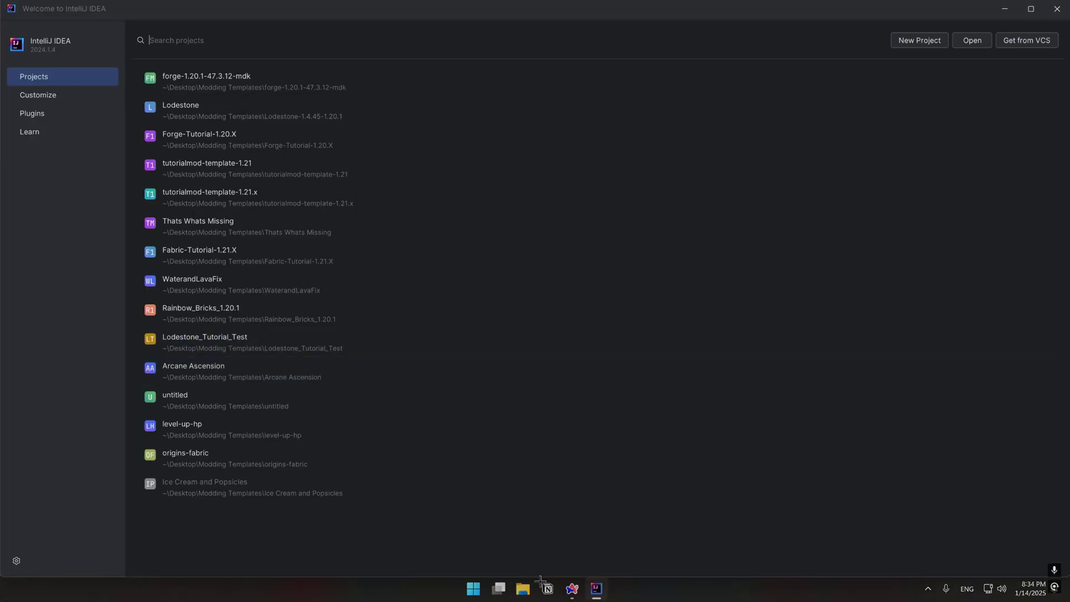
left_click(522, 589)
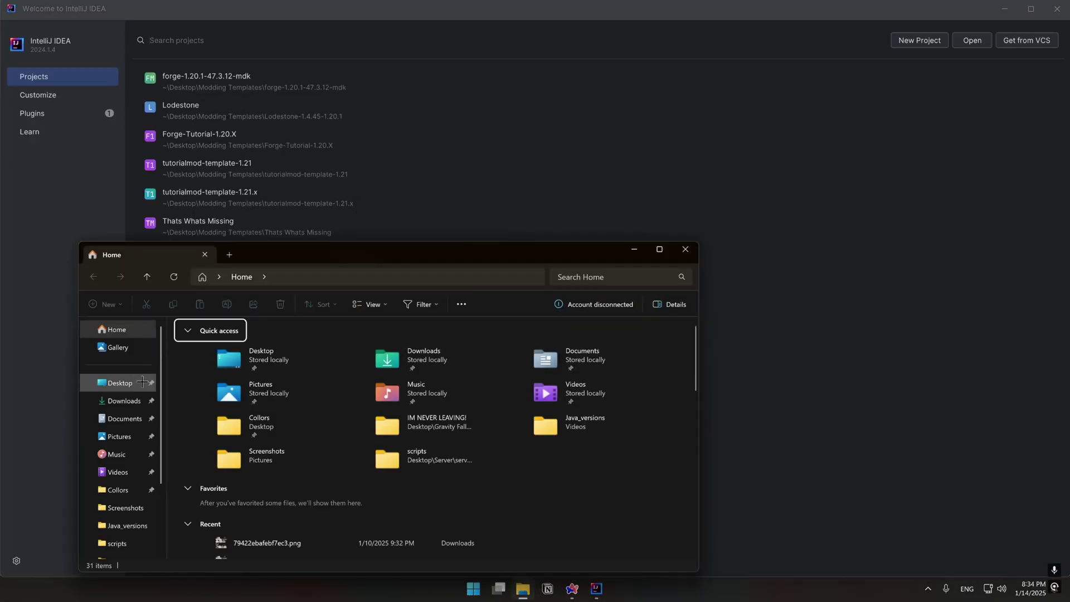
left_click(124, 400)
left_click(193, 355)
right_click(193, 359)
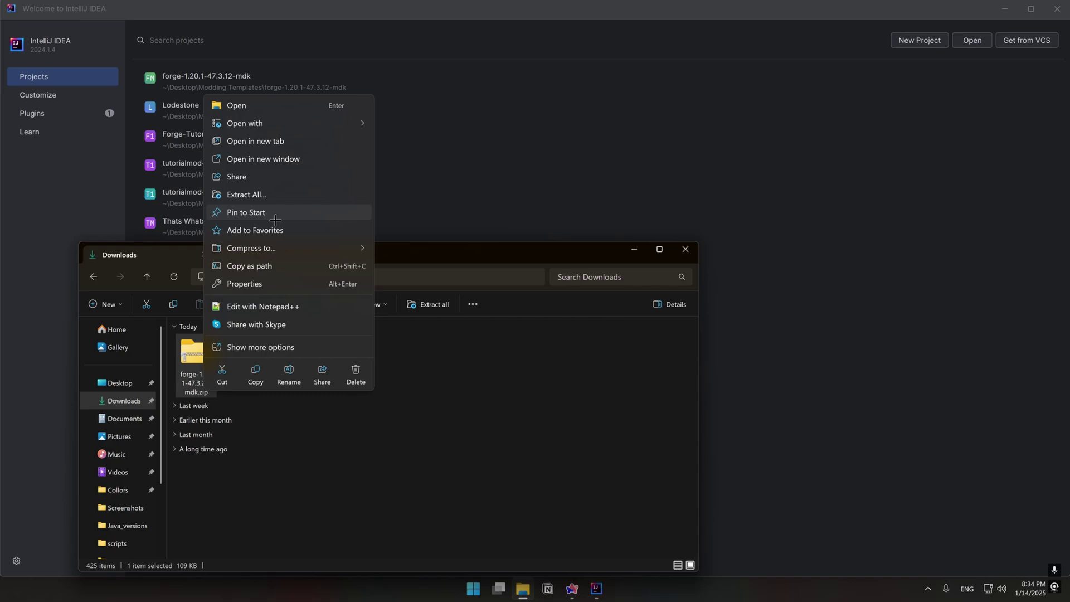
left_click(246, 195)
left_click(626, 406)
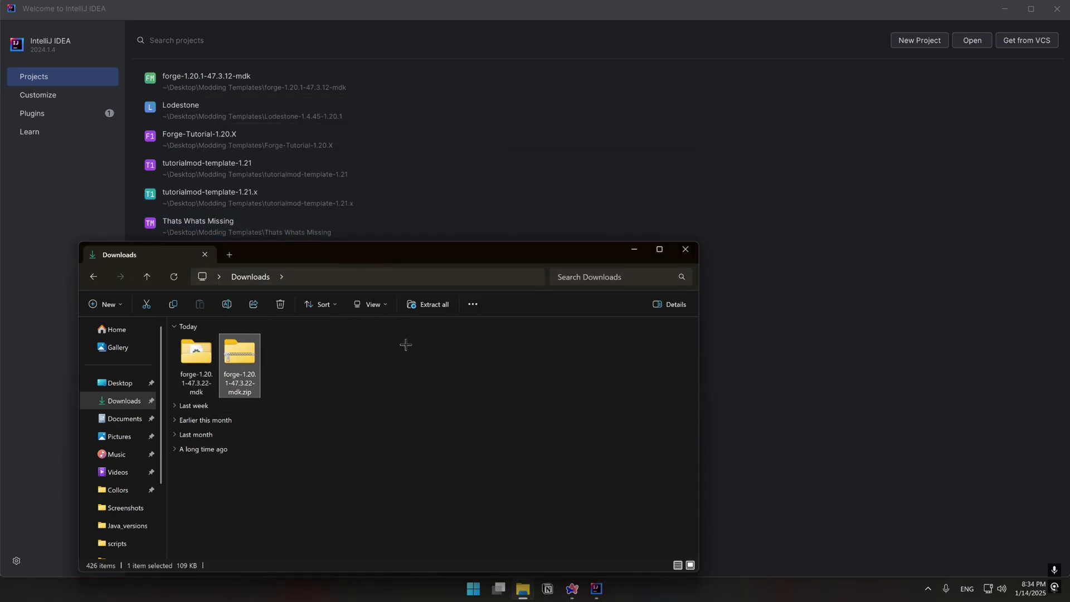
left_click(634, 249)
- Open the extracted forge-1.20.1-47.3.22-mdk folder as a project using its copied path
left_click(972, 39)
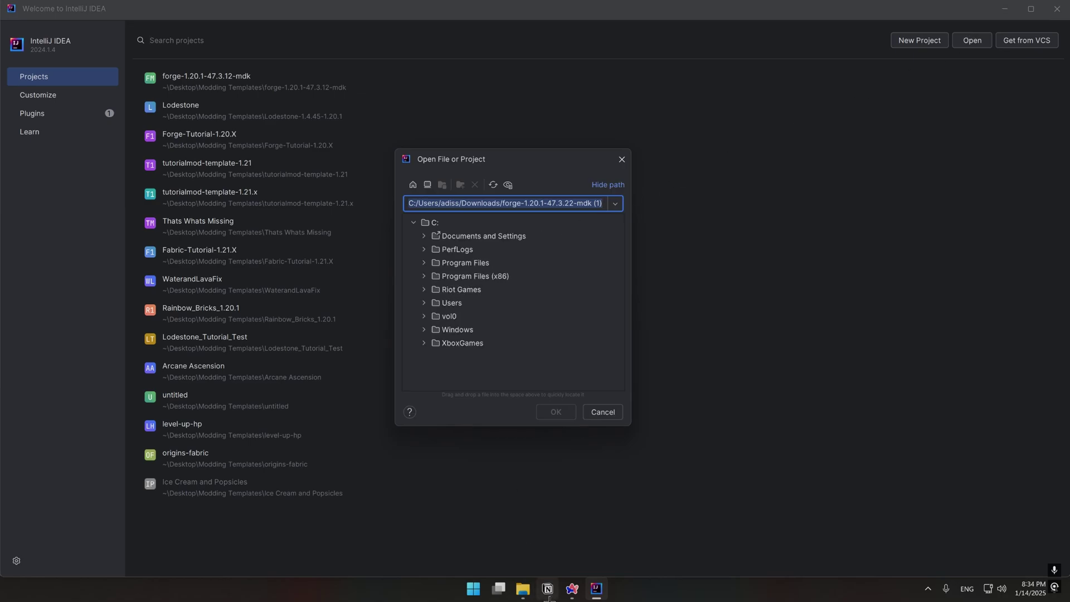
left_click(523, 588)
double_click(196, 359)
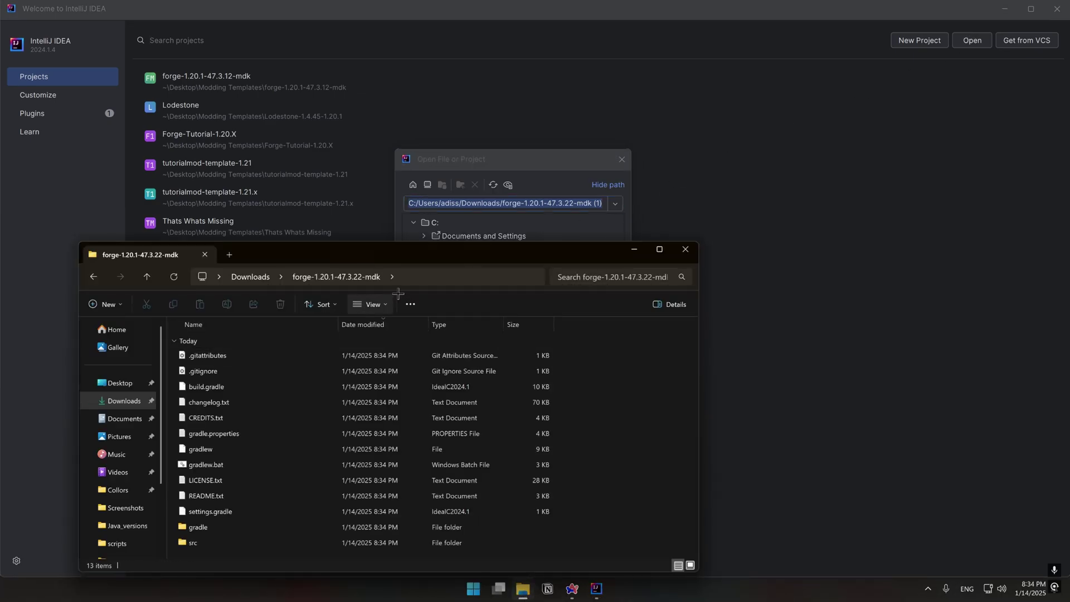
left_click(368, 277)
key("ctrl+c")
left_click(537, 203)
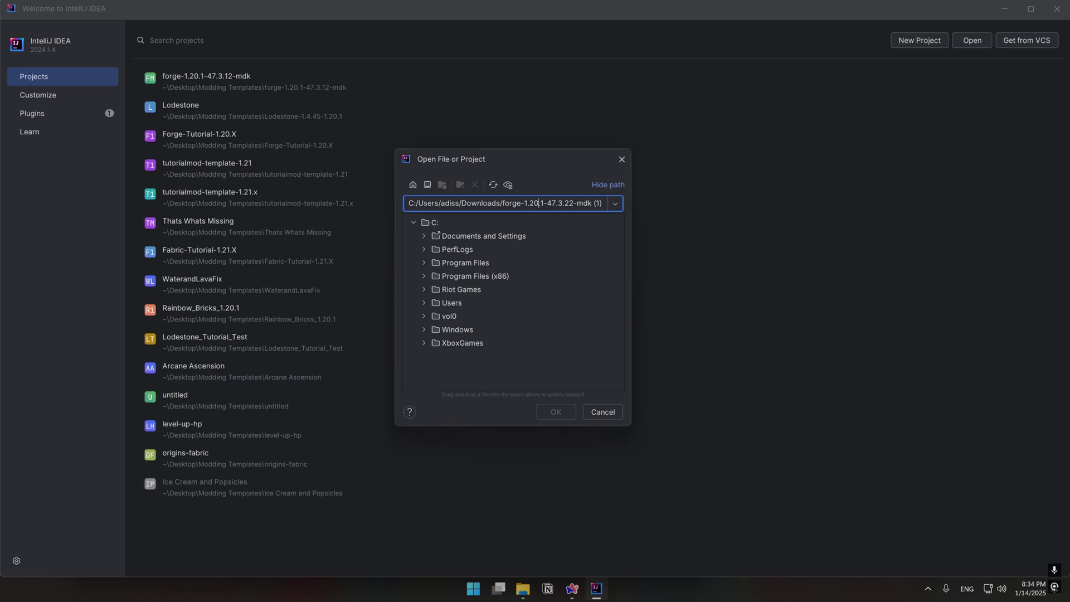
key("ctrl+a")
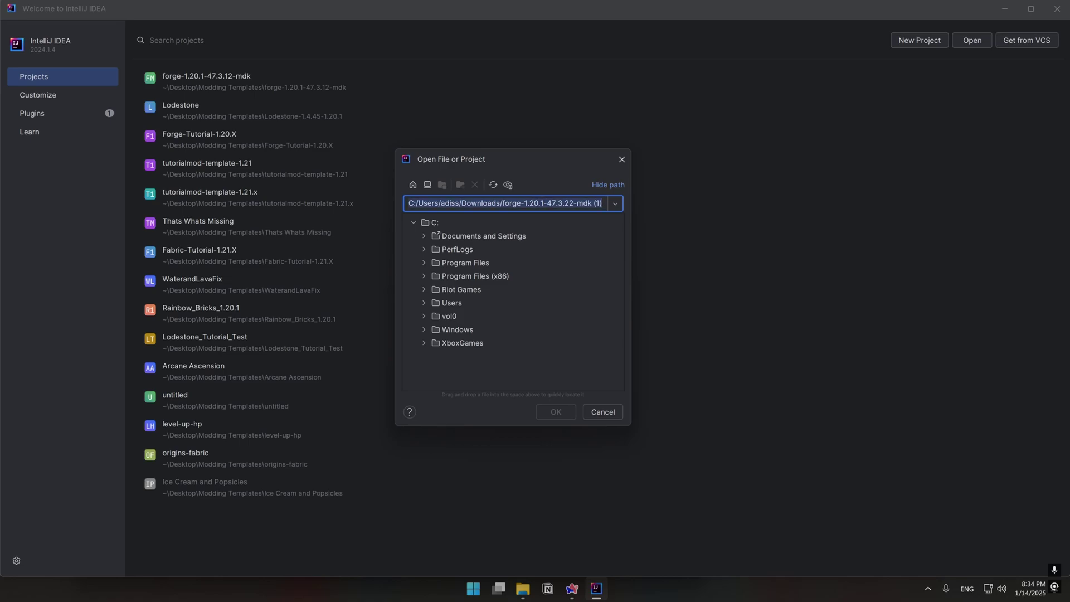
key("ctrl+v")
left_click(557, 413)
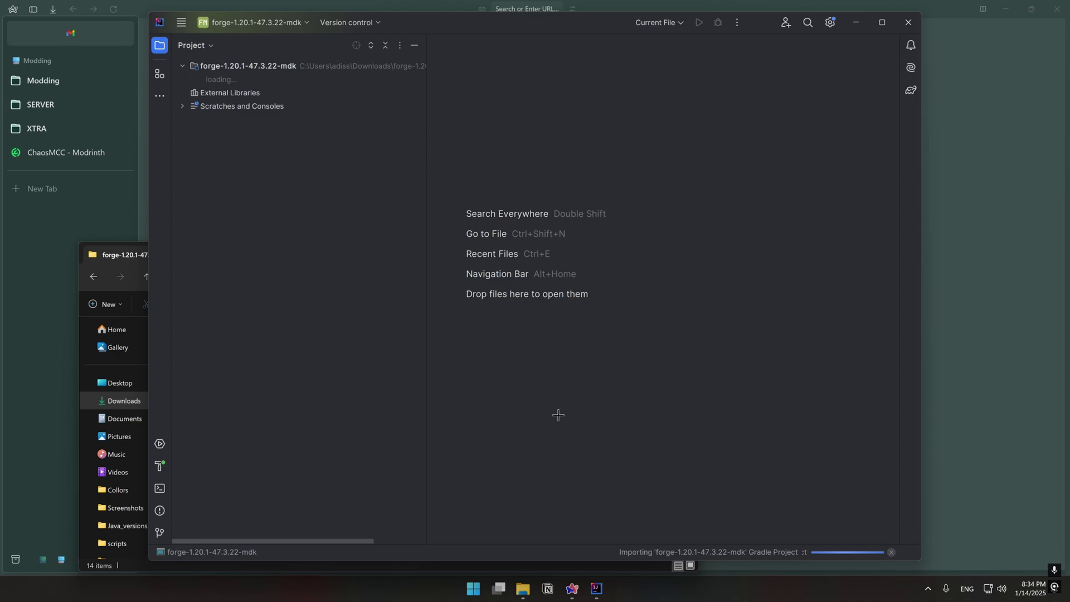
- Close File Explorer, maximize IntelliJ, and add the project paths to Defender exclusions
left_click(130, 261)
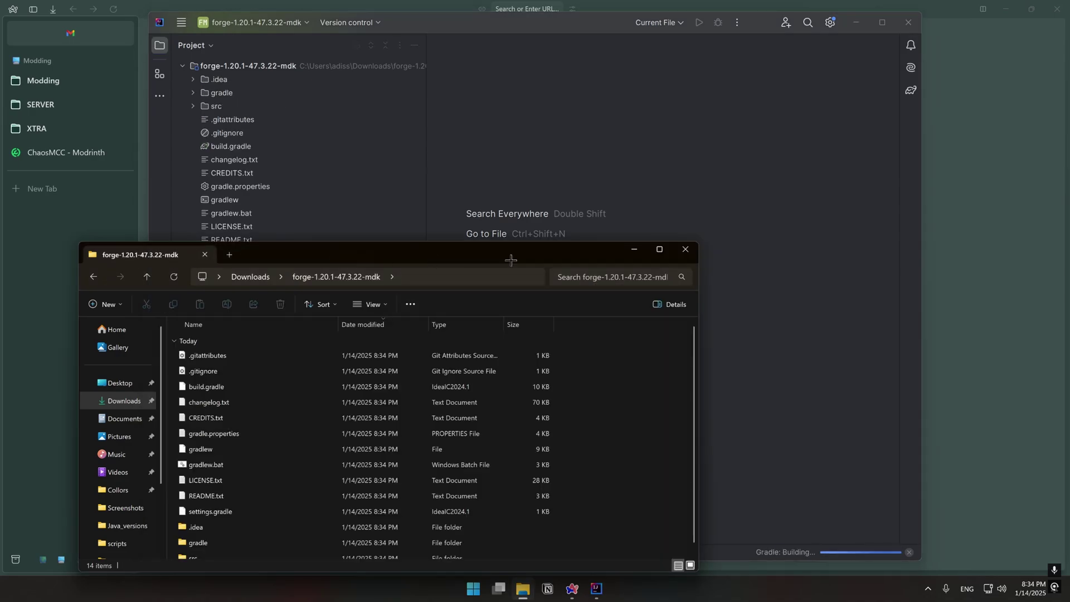
left_click(686, 248)
left_click(882, 23)
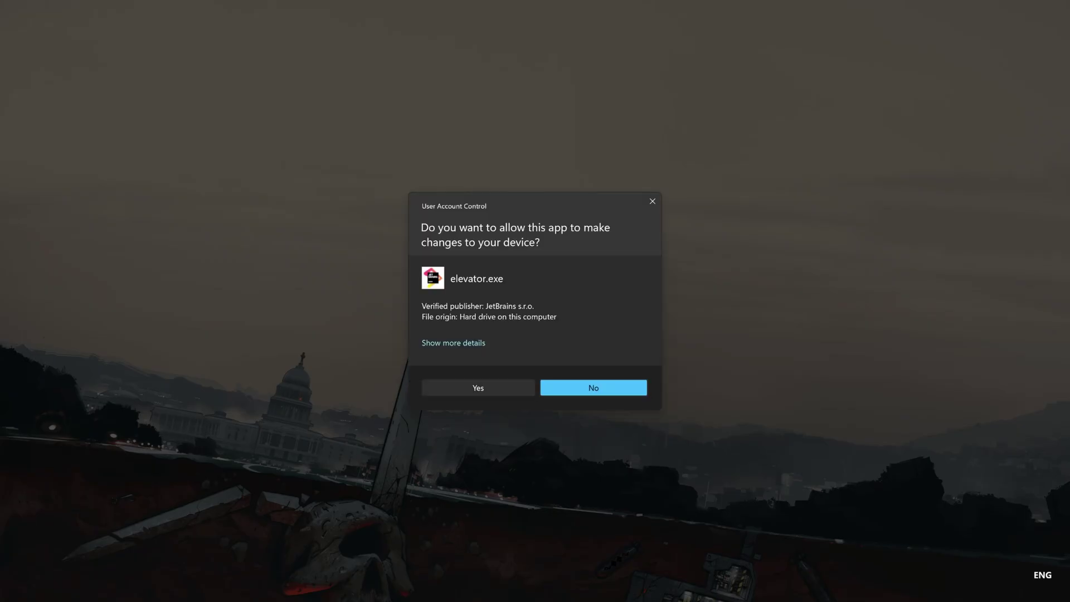
left_click(594, 388)
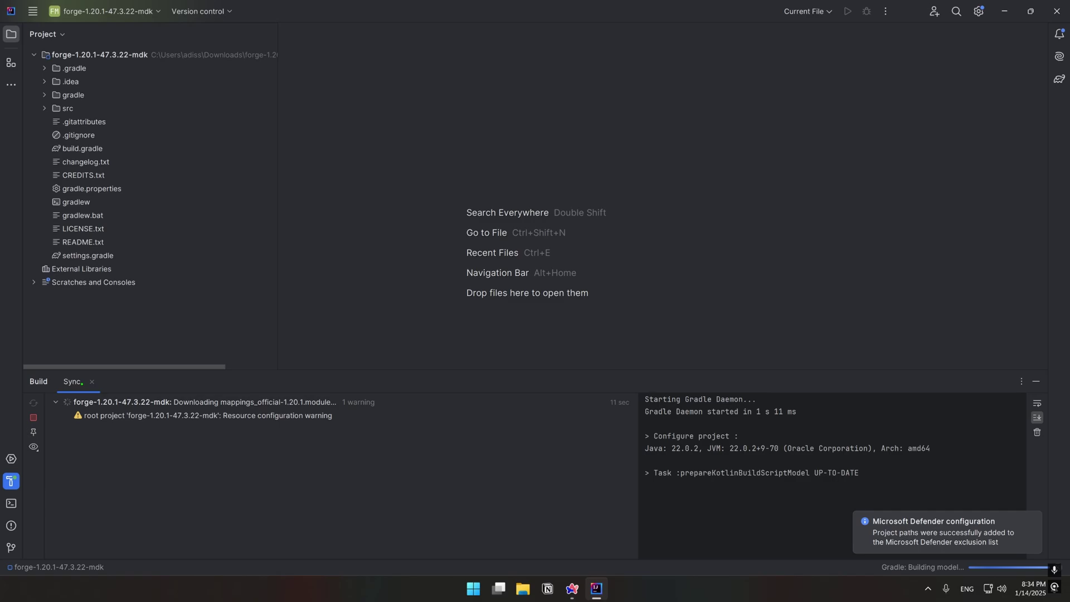
- Go to Modrinth and search the Mods category
left_click(1005, 11)
type("Modrinth")
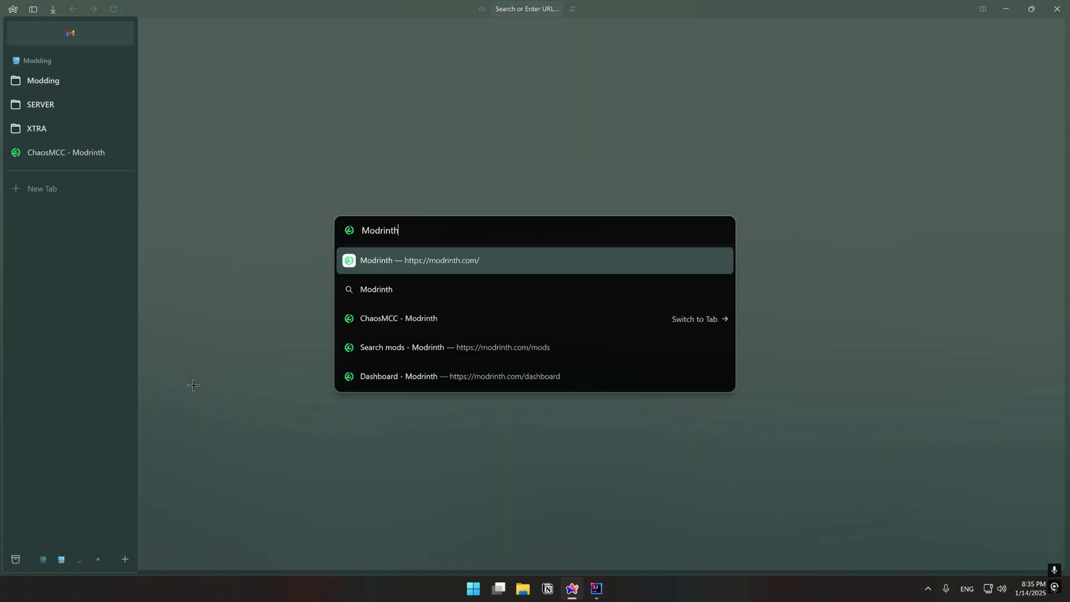
key("Return")
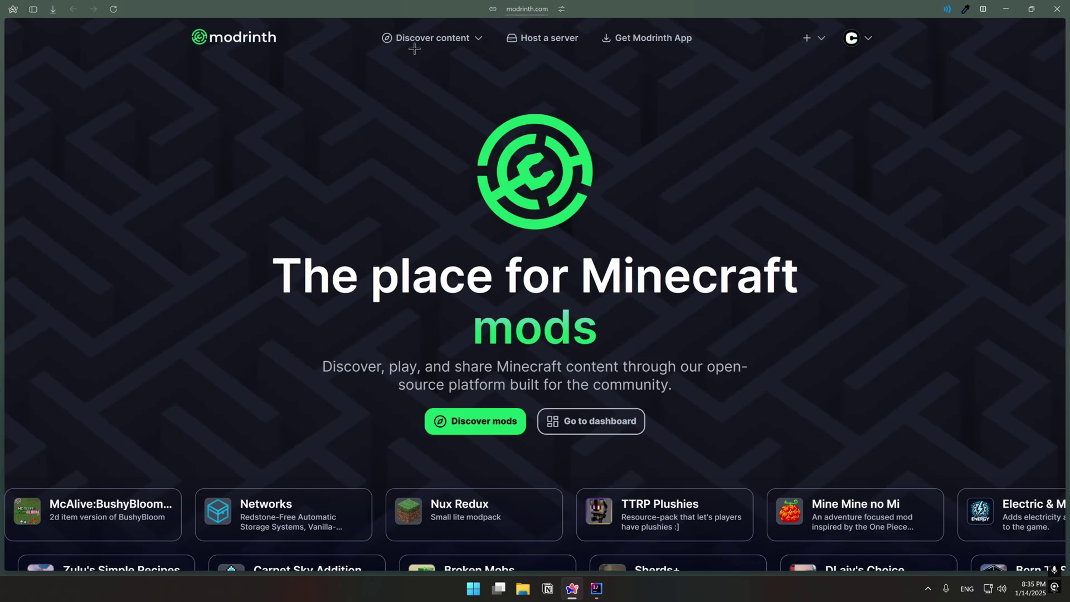
left_click(432, 37)
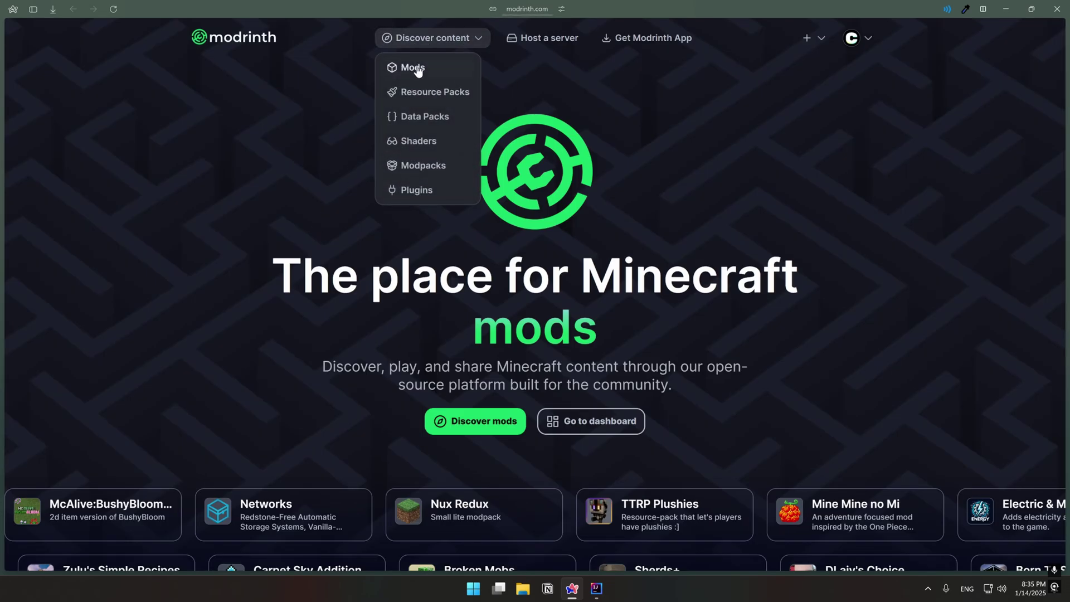
left_click(413, 67)
left_click(501, 104)
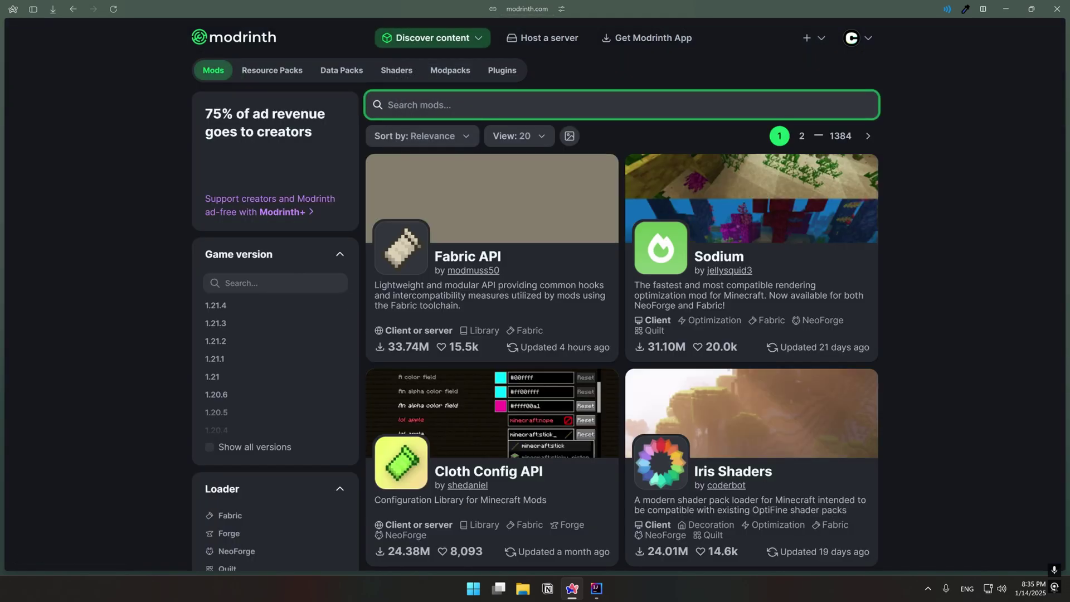
type("Lode")
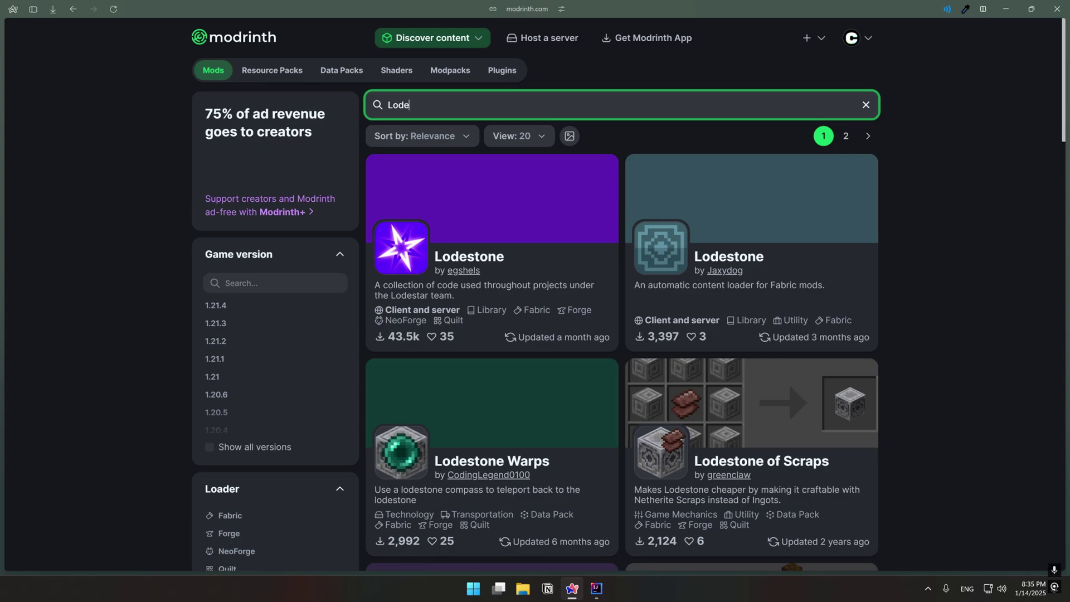
- Open Lodestone's wiki and copy its Mixins buildscript snippet
left_click(413, 211)
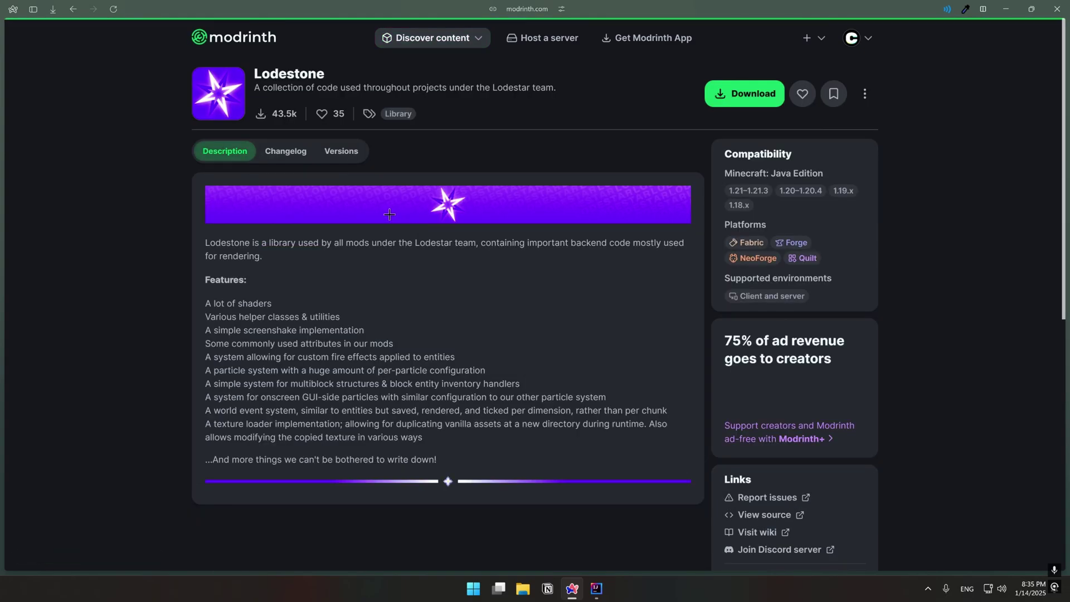
scroll(502, 294, "down", 2)
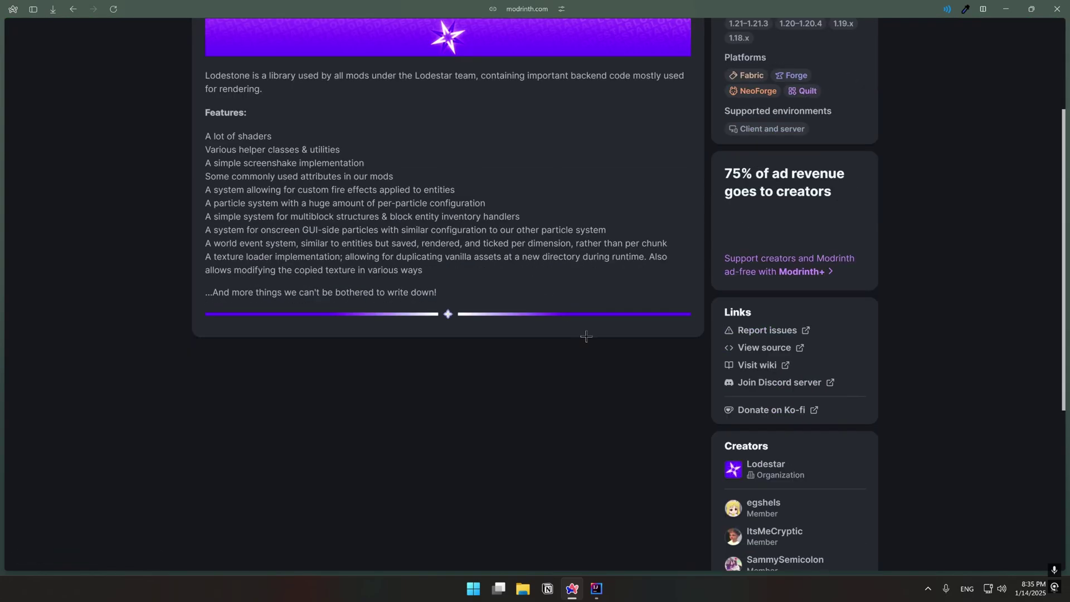
left_click(748, 366)
scroll(677, 358, "down", 4)
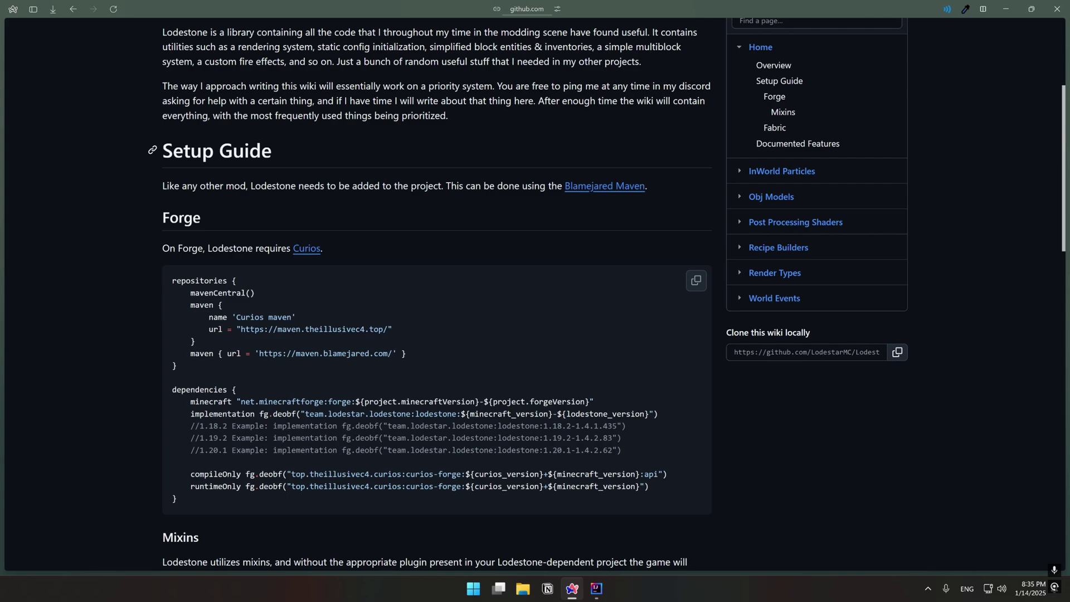
scroll(277, 176, "up", 1)
scroll(279, 184, "up", 1)
scroll(285, 193, "down", 2)
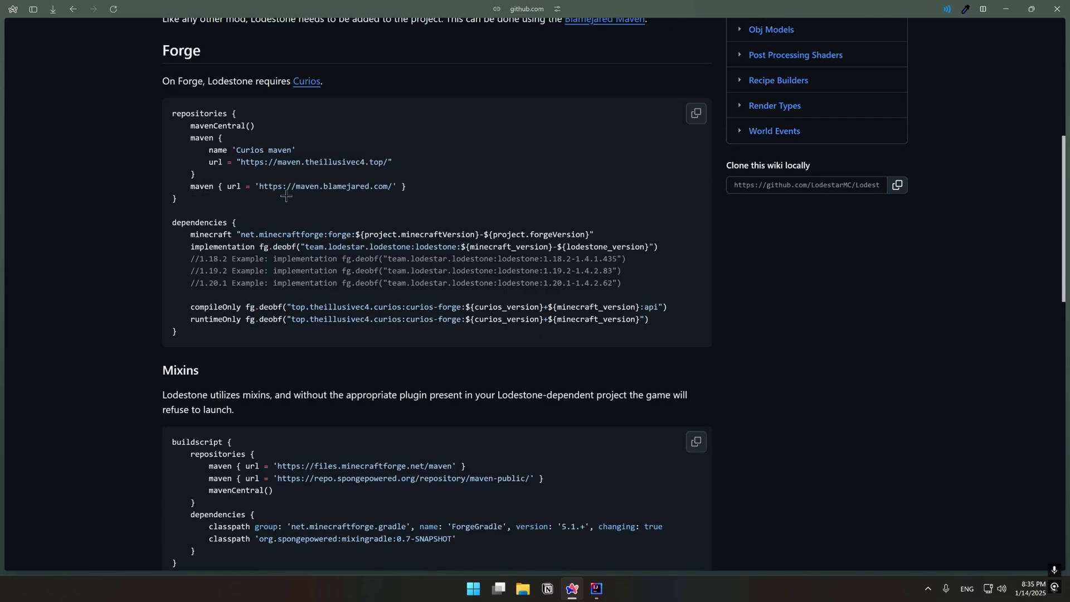
scroll(289, 204, "down", 2)
left_click(696, 218)
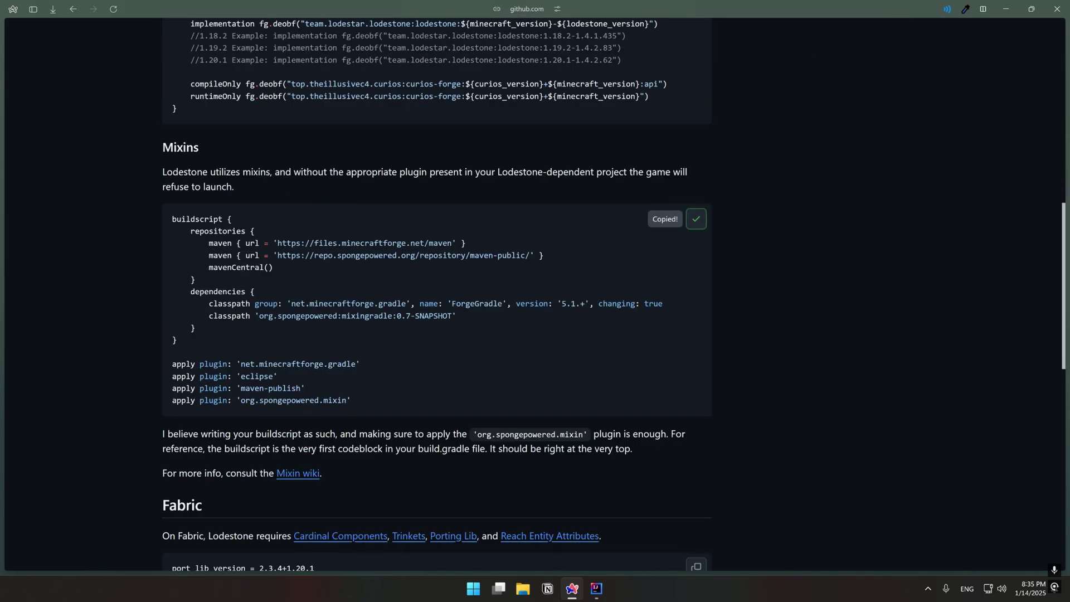
- Paste the copied Mixin buildscript block at the top of build.gradle
left_click(596, 589)
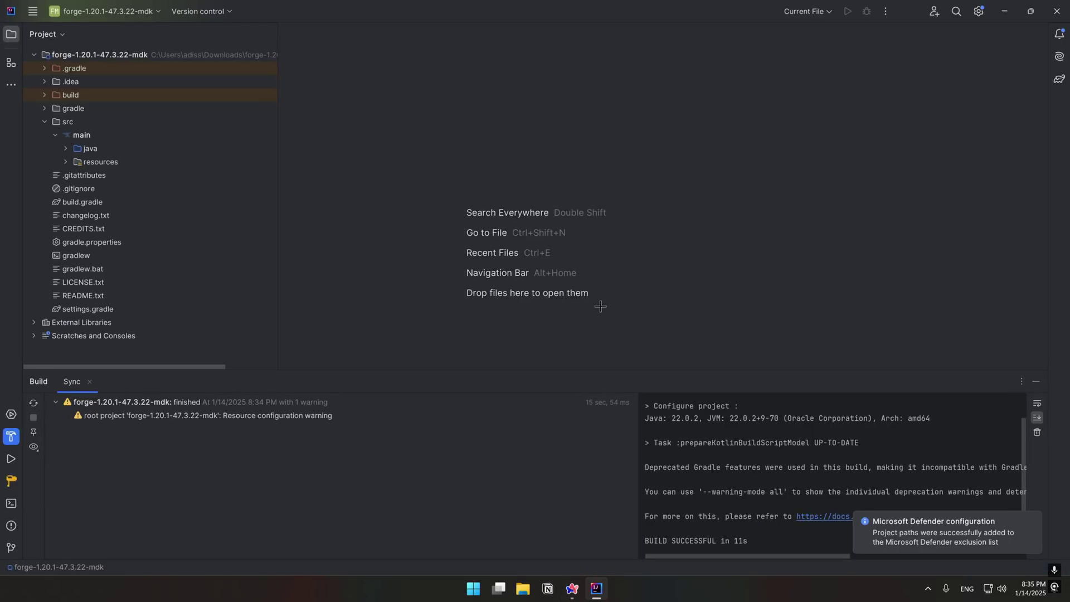
double_click(92, 242)
double_click(83, 202)
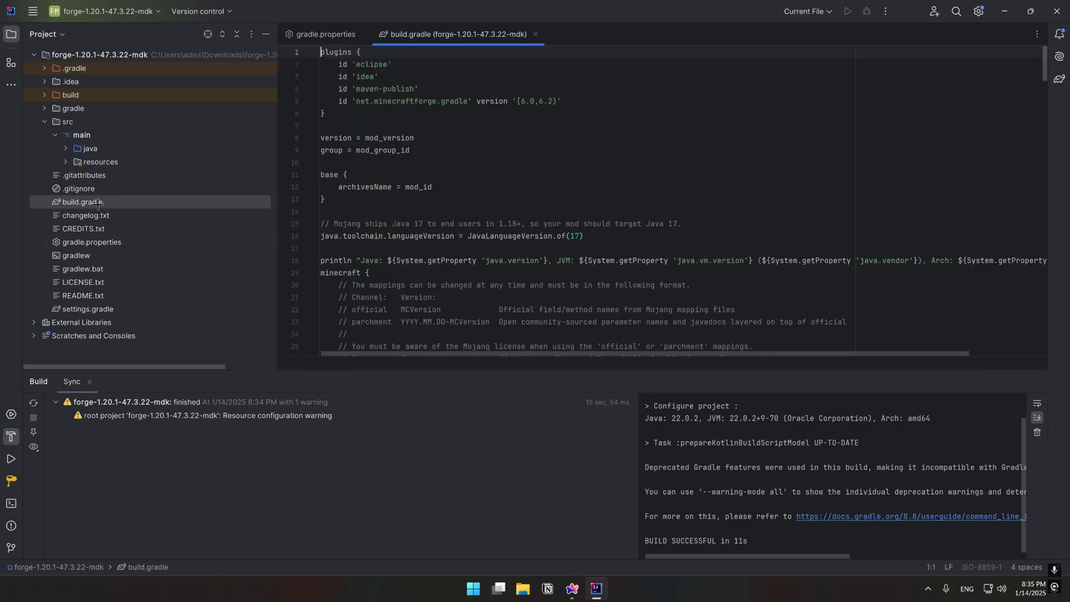
key("Return")
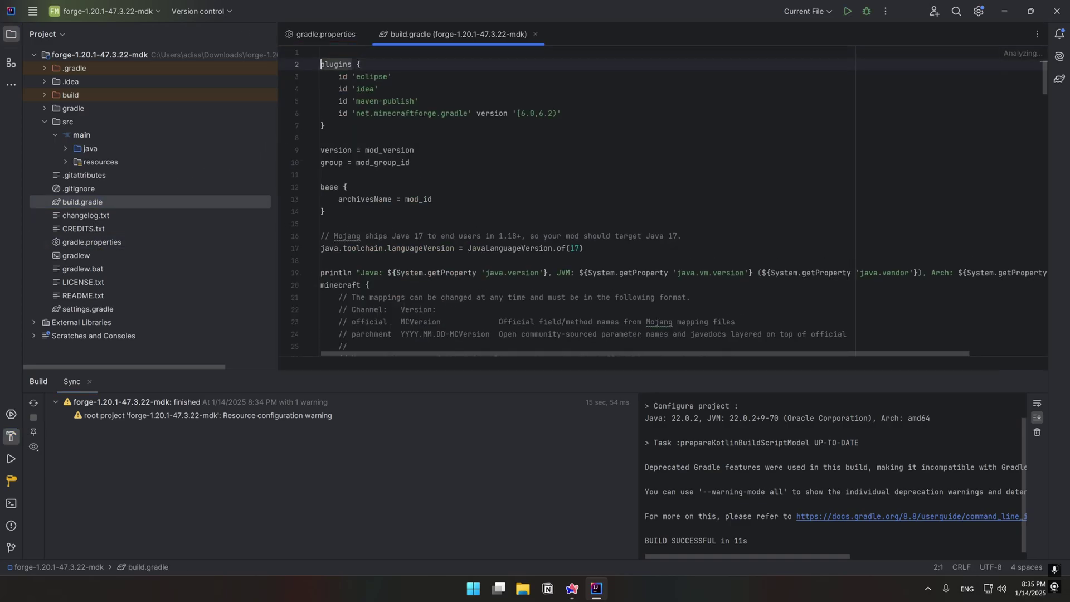
key("Up")
key("ctrl+v")
- Move the four apply plugin lines below the plugins block
key("shift+Home")
key("shift+Up")
key("shift+Up")
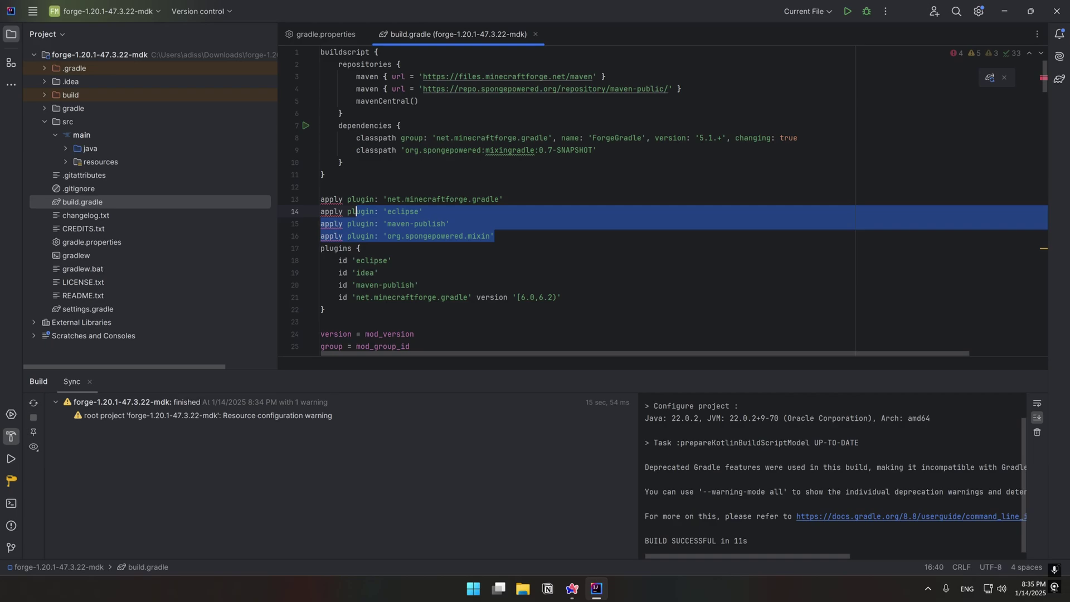
key("shift+Up")
key("Delete")
scroll(585, 209, "down", 3)
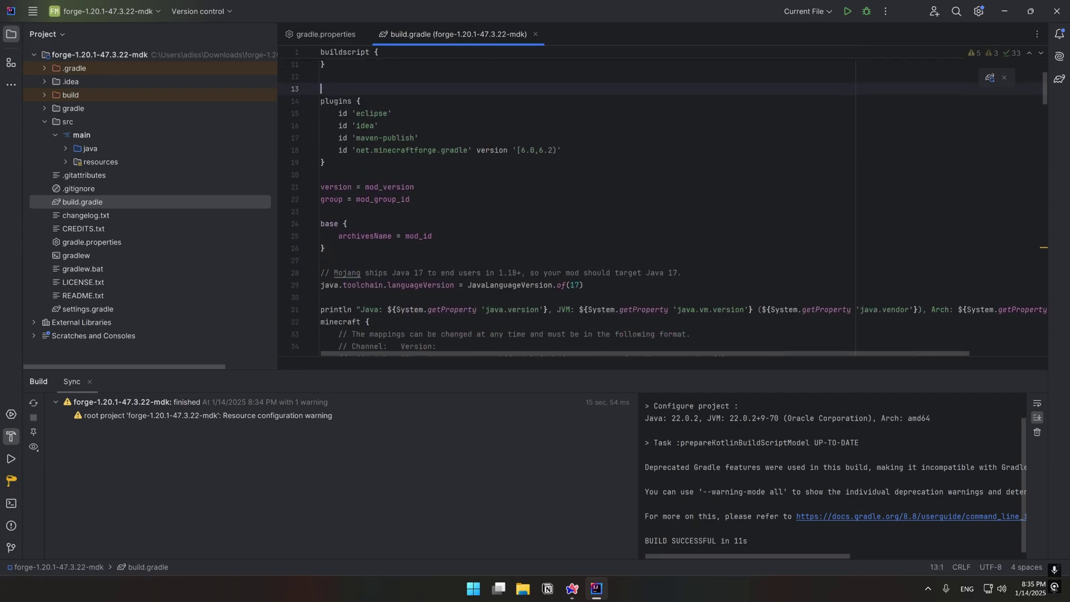
left_click(412, 163)
key("Return")
key("ctrl+v")
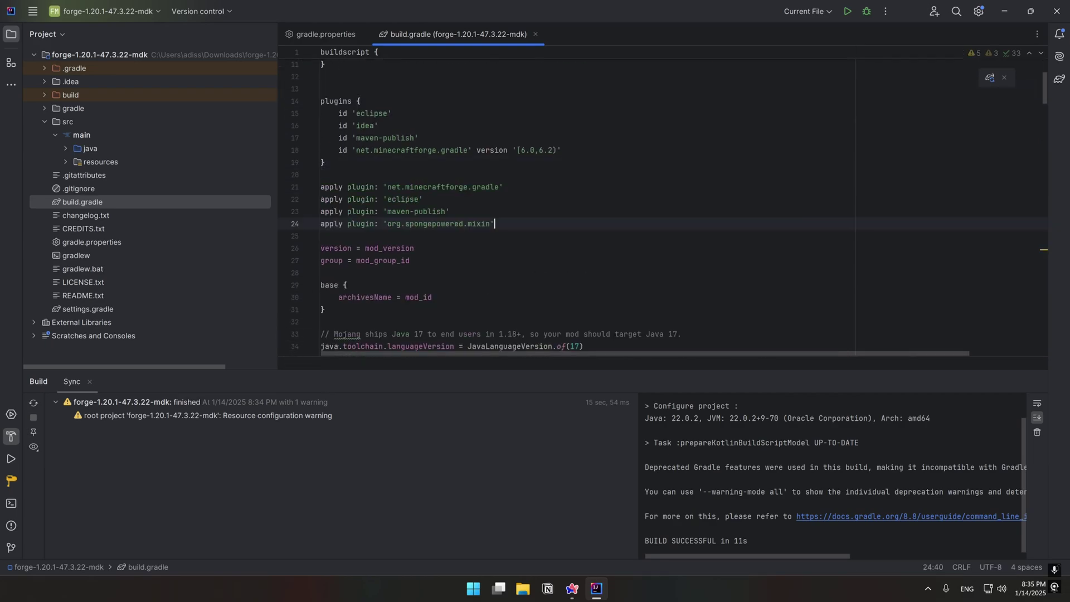
scroll(486, 252, "up", 2)
scroll(485, 335, "up", 1)
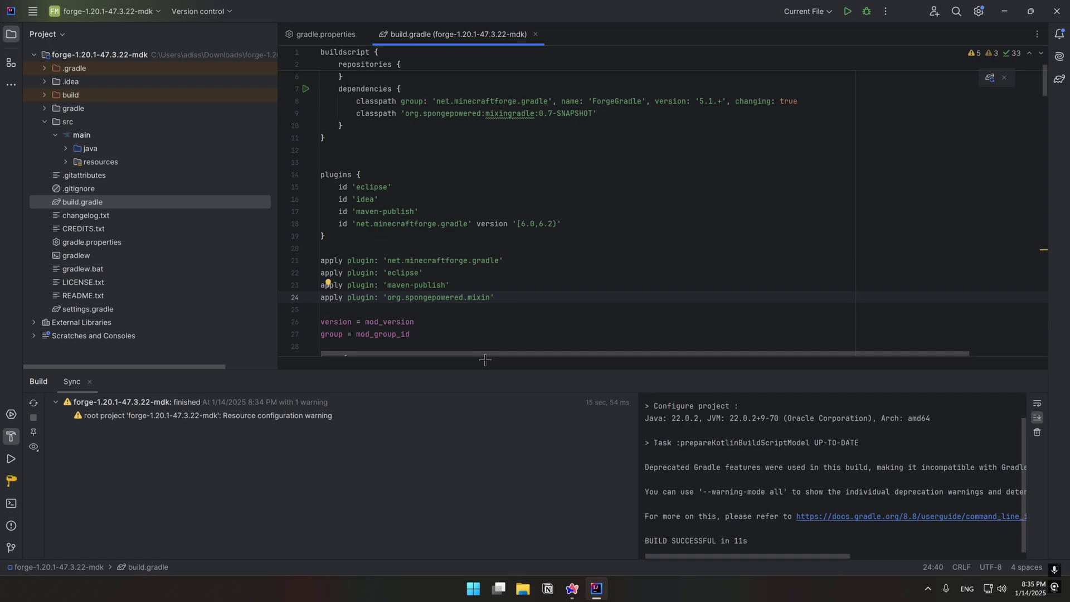
left_click_drag(483, 369, 483, 513)
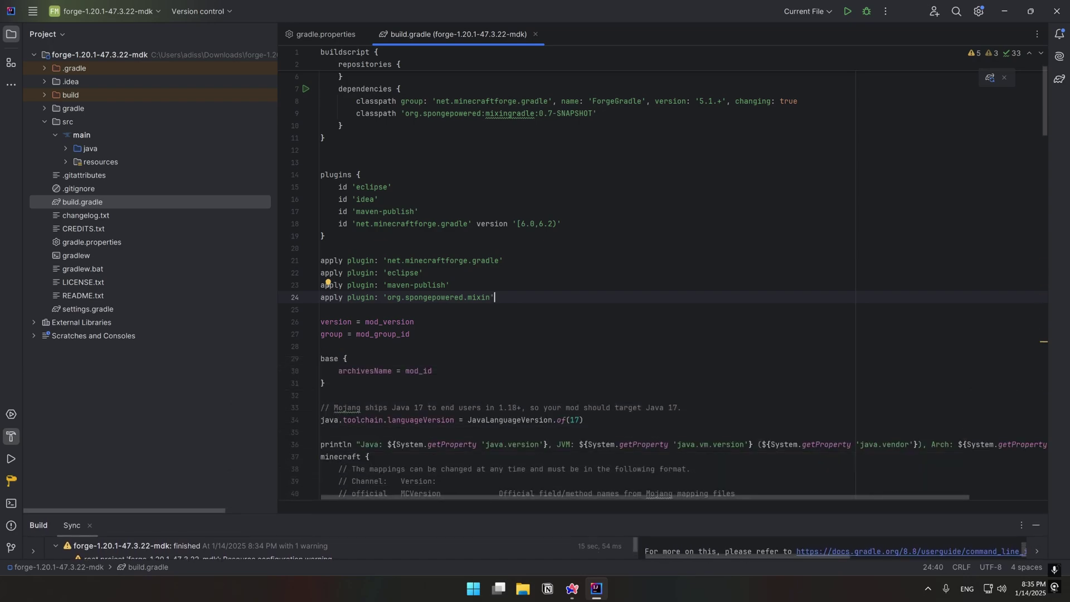
scroll(328, 283, "up", 1)
key("Up")
key("Up")
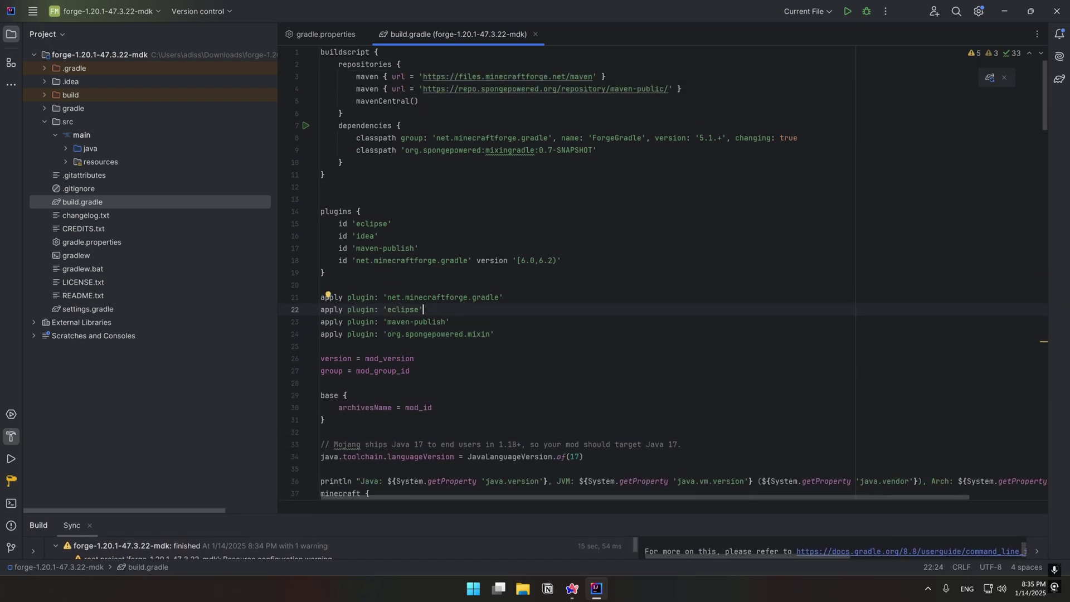
- Replace build.gradle's repositories block with the wiki's Curios and Blamejared mavens
key("alt+Tab")
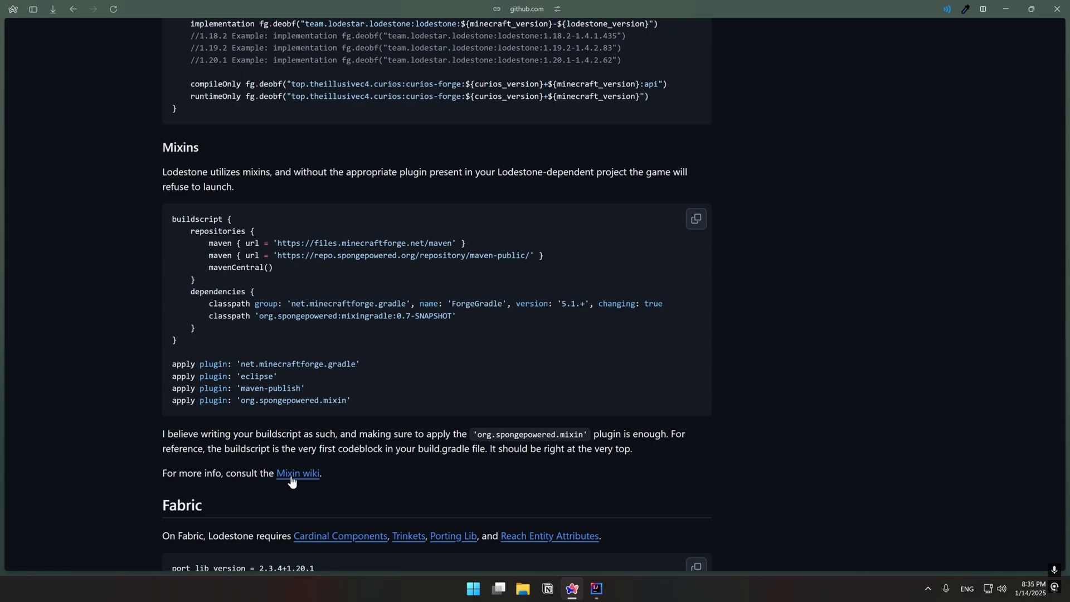
scroll(494, 316, "up", 5)
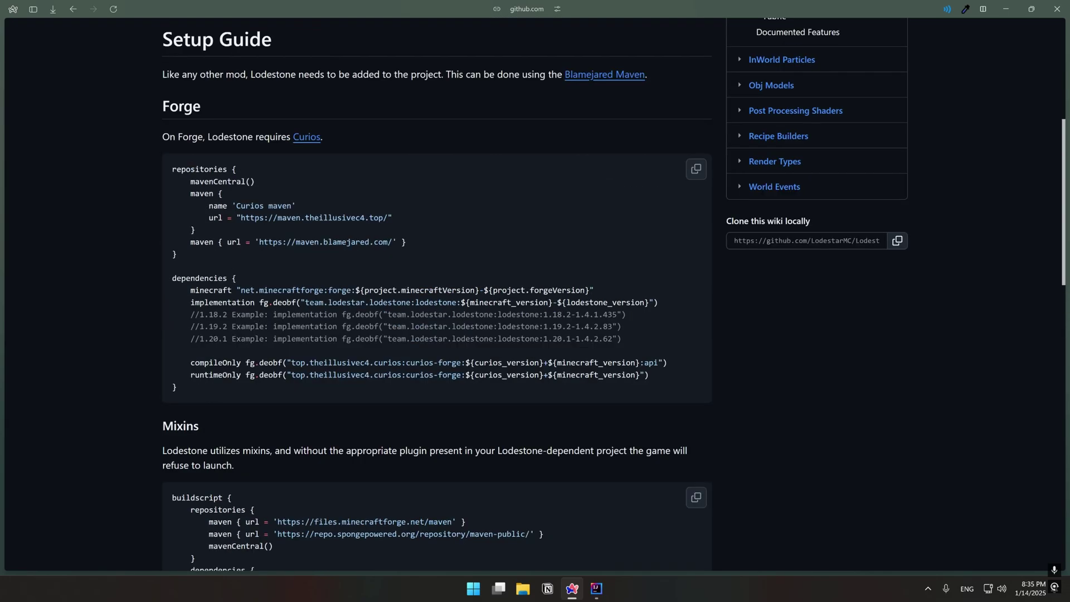
left_click_drag(228, 257, 165, 159)
key("ctrl+c")
key("alt+Tab")
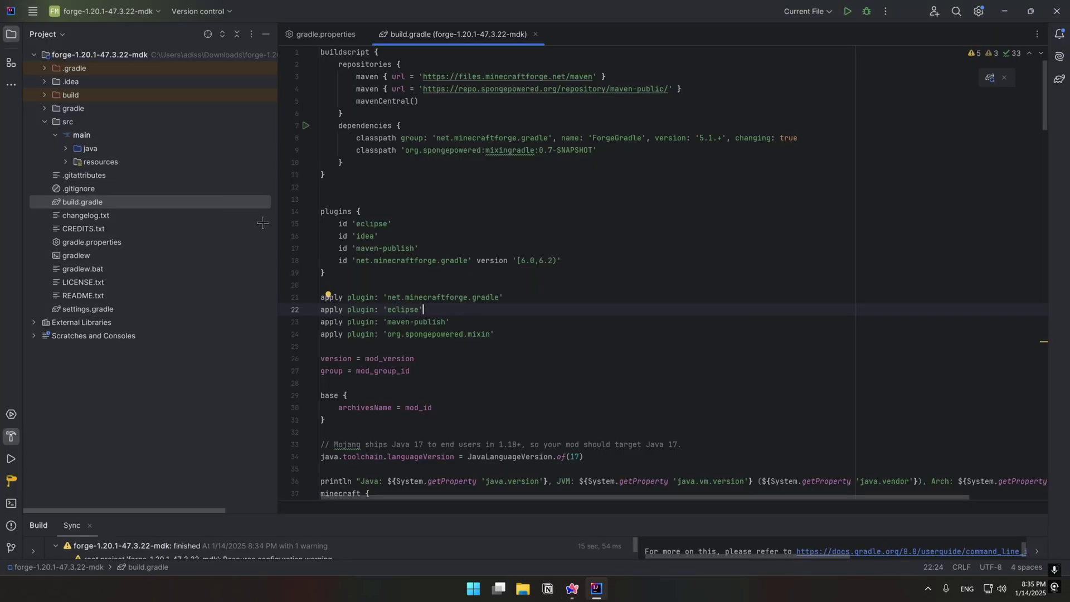
scroll(586, 292, "down", 5)
scroll(585, 292, "down", 10)
scroll(585, 293, "down", 5)
scroll(586, 293, "down", 8)
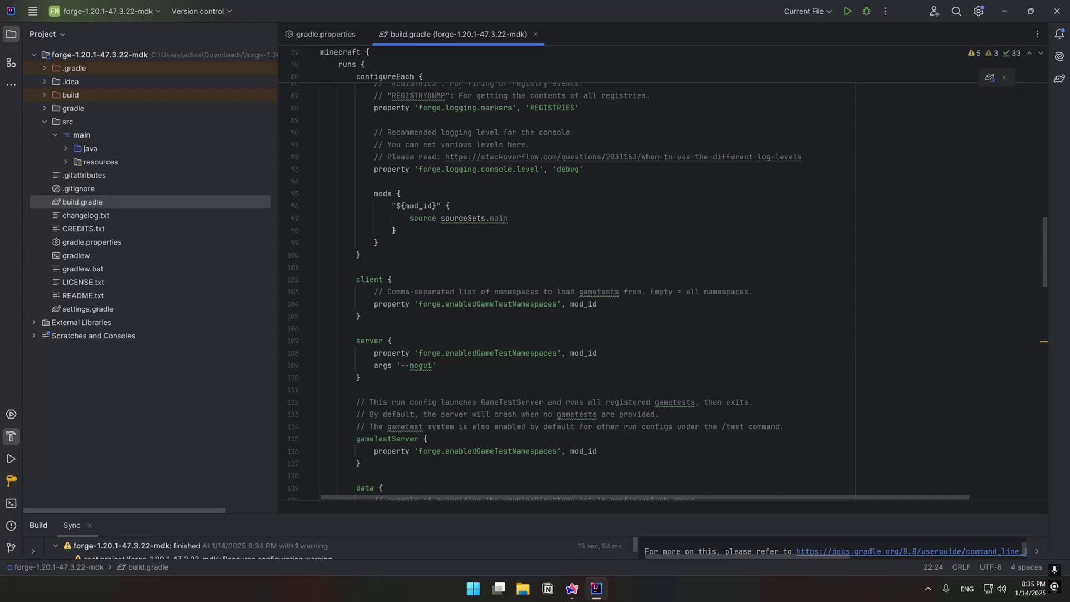
scroll(585, 292, "down", 6)
scroll(585, 293, "down", 6)
scroll(586, 293, "down", 8)
scroll(586, 293, "up", 3)
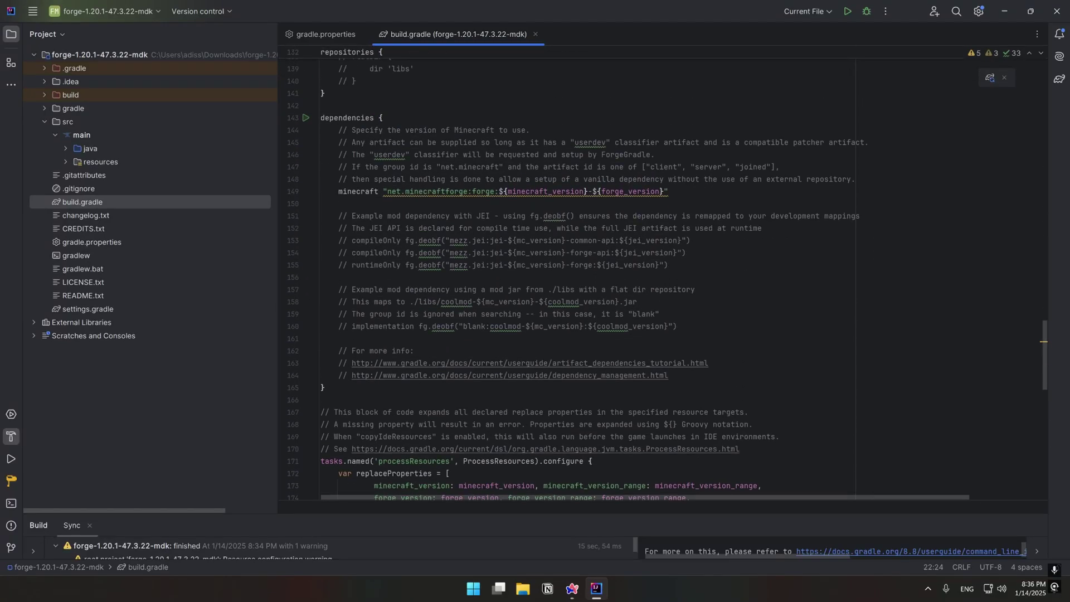
scroll(586, 293, "up", 3)
left_click_drag(326, 280, 319, 168)
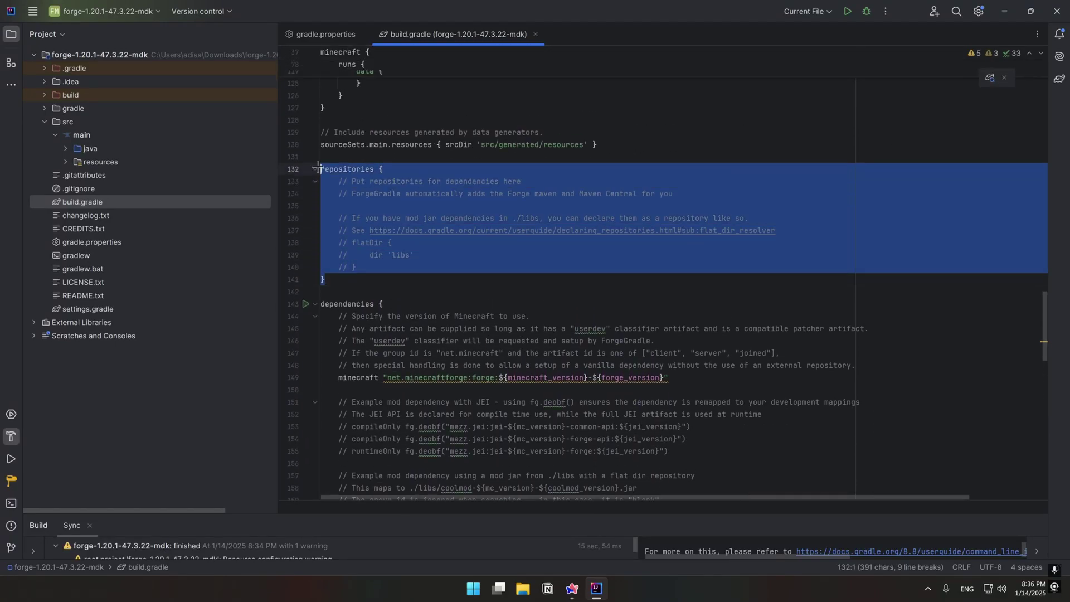
key("ctrl+v")
- Paste the wiki's Lodestone and Curios dependency lines over the example comments
key("alt+Tab")
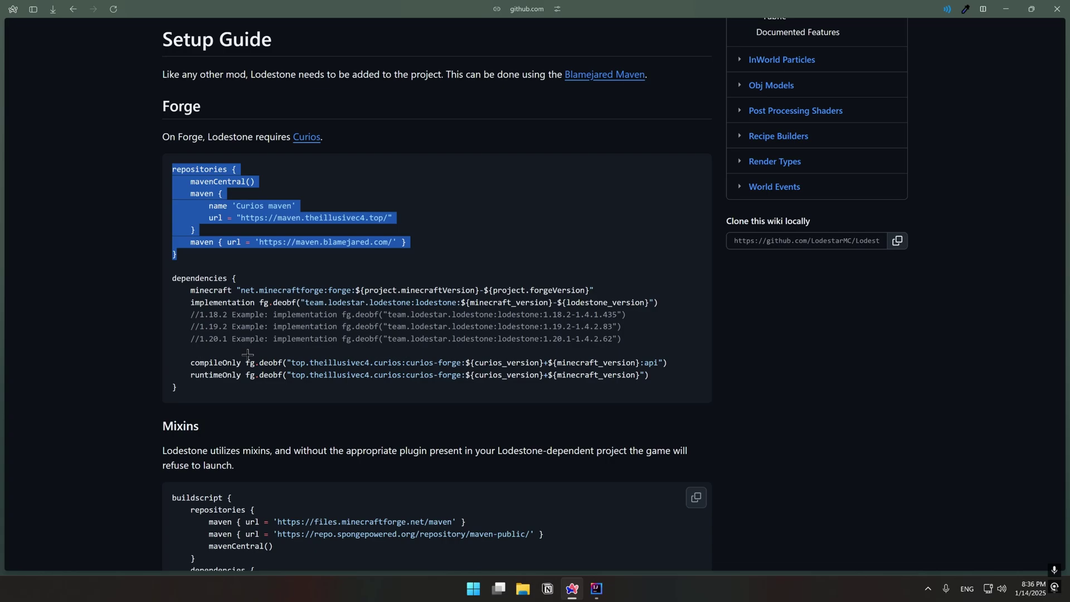
left_click_drag(188, 391, 190, 308)
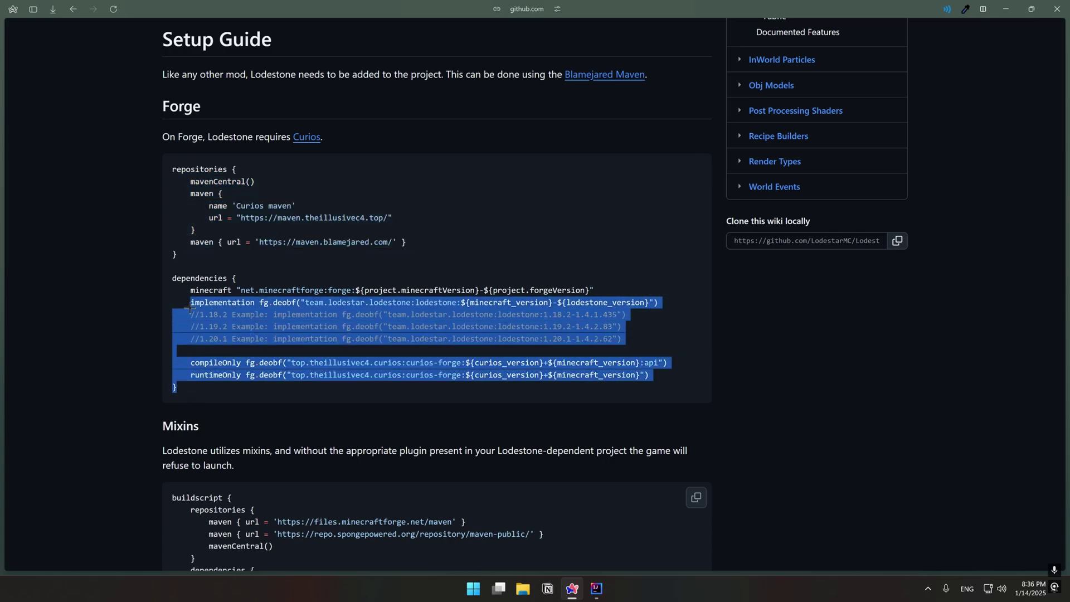
key("ctrl+c")
key("alt+Tab")
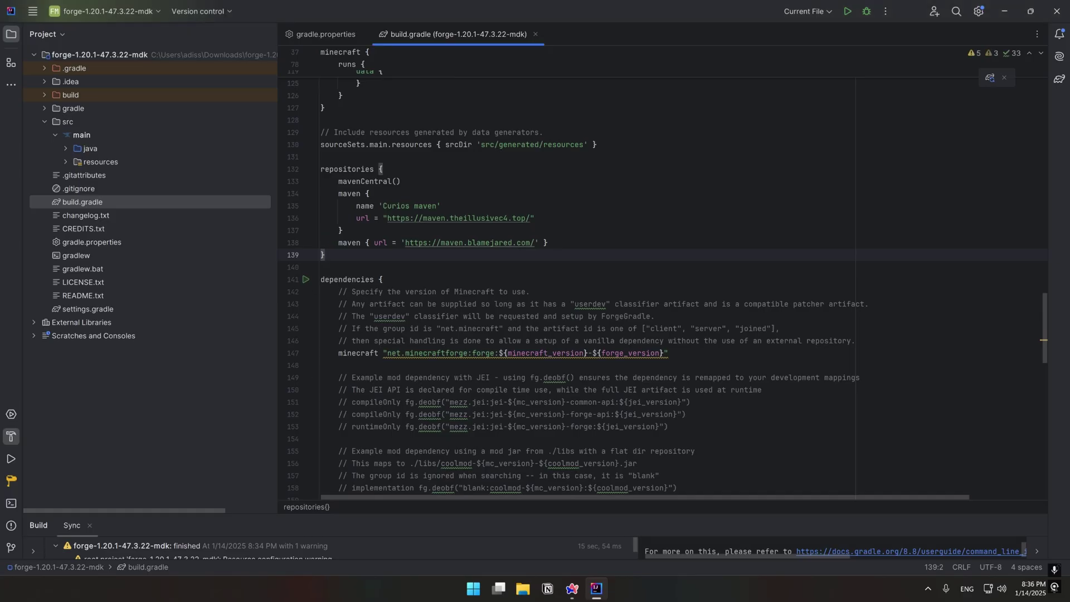
scroll(586, 335, "down", 5)
left_click_drag(326, 365, 339, 193)
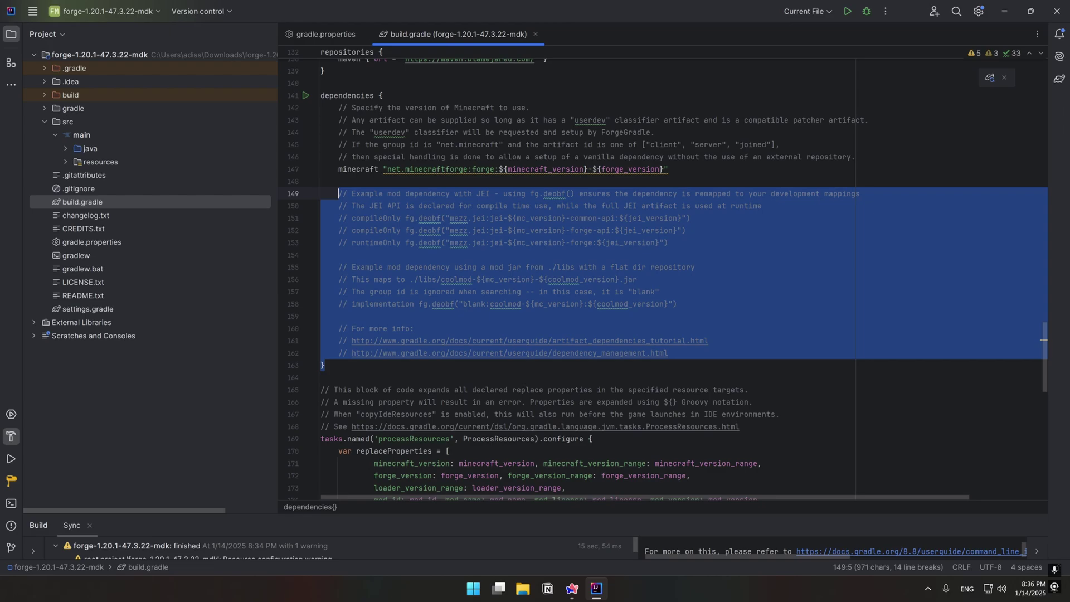
key("ctrl+v")
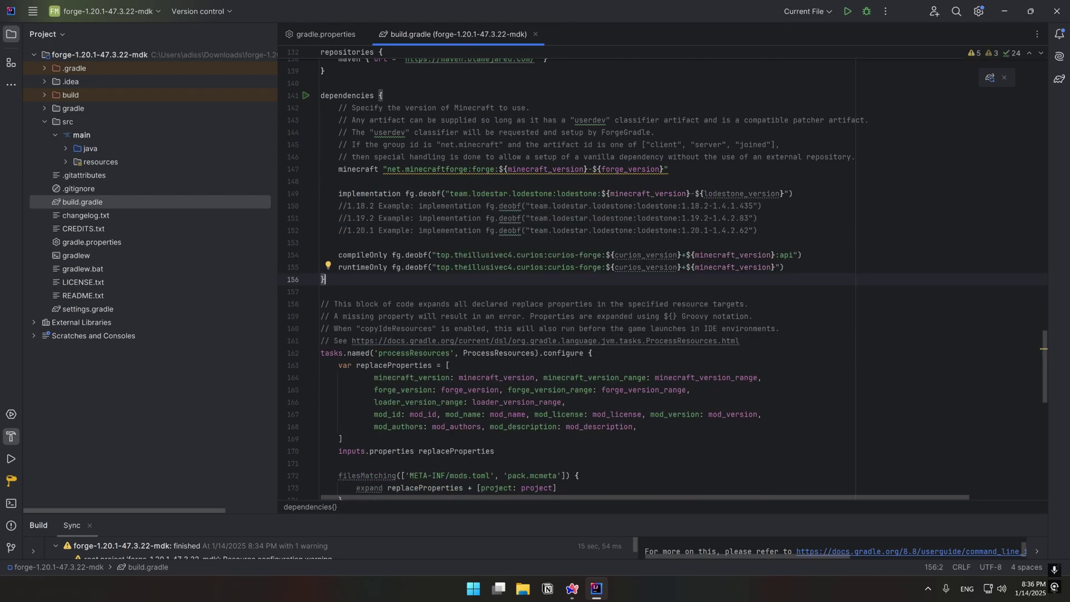
- Move the Lodestone implementation line below the runtimeOnly Curios line
triple_click(552, 193)
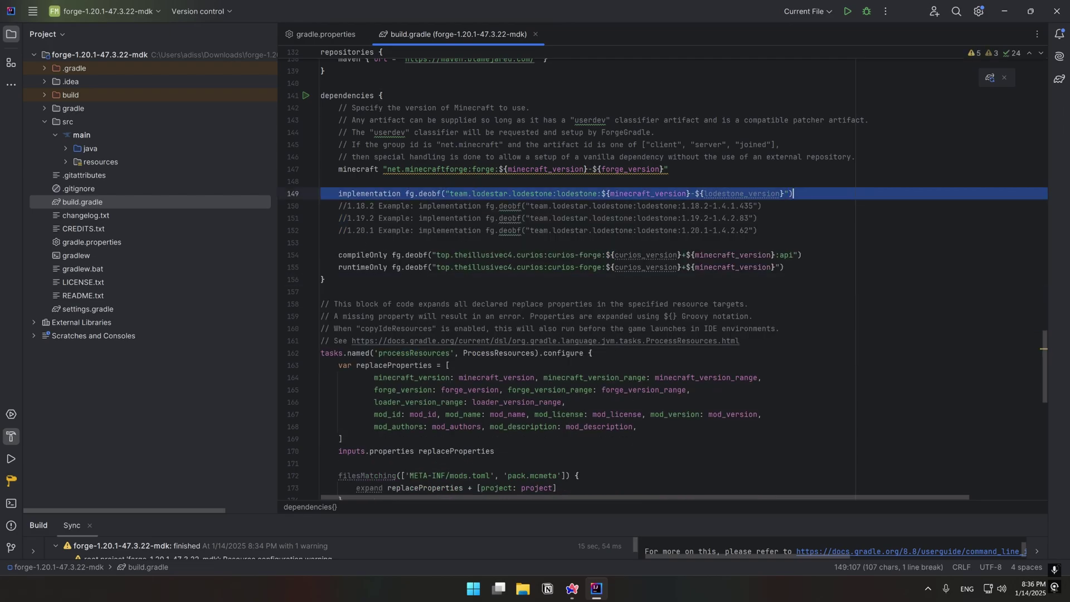
key("BackSpace")
key("BackSpace")
left_click(787, 255)
key("Return")
key("ctrl+v")
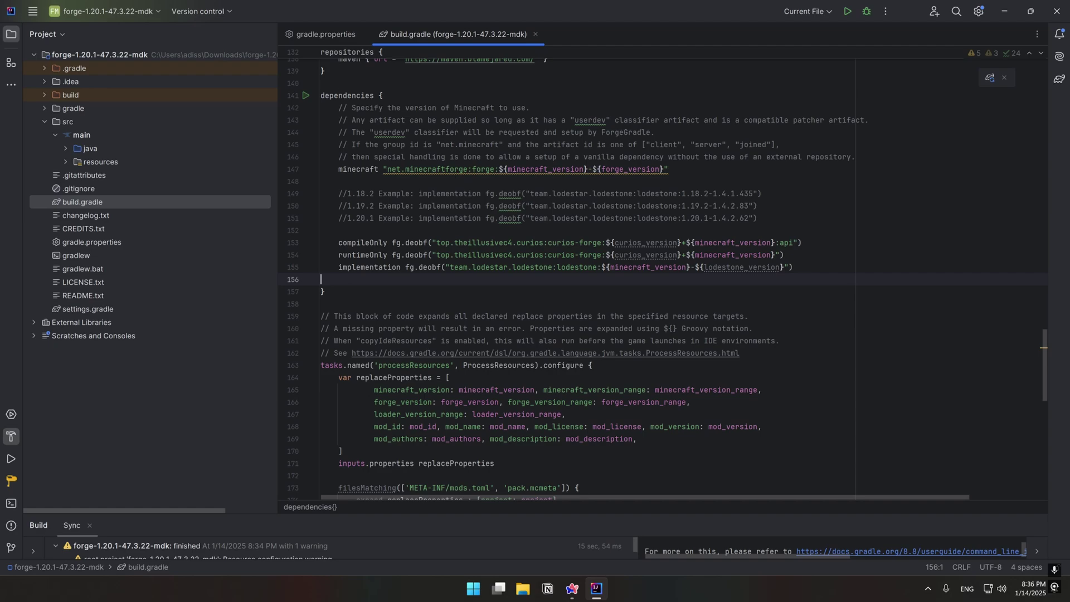
key("Left")
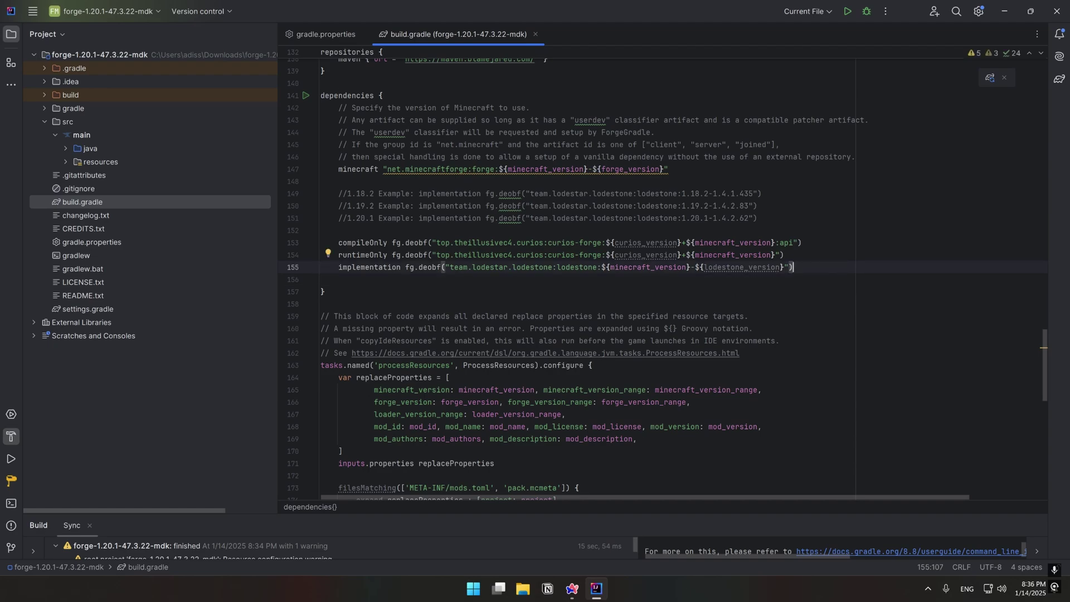
- Open the wiki's Blamejared Maven and Curios links in new tabs
key("alt+Tab")
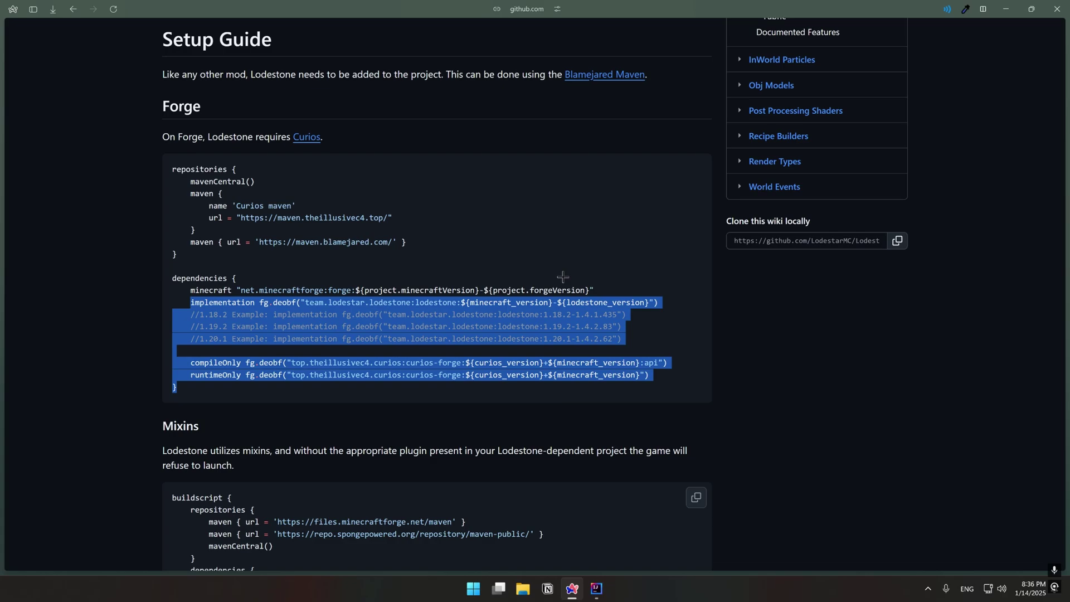
left_click(556, 267)
scroll(571, 275, "up", 2)
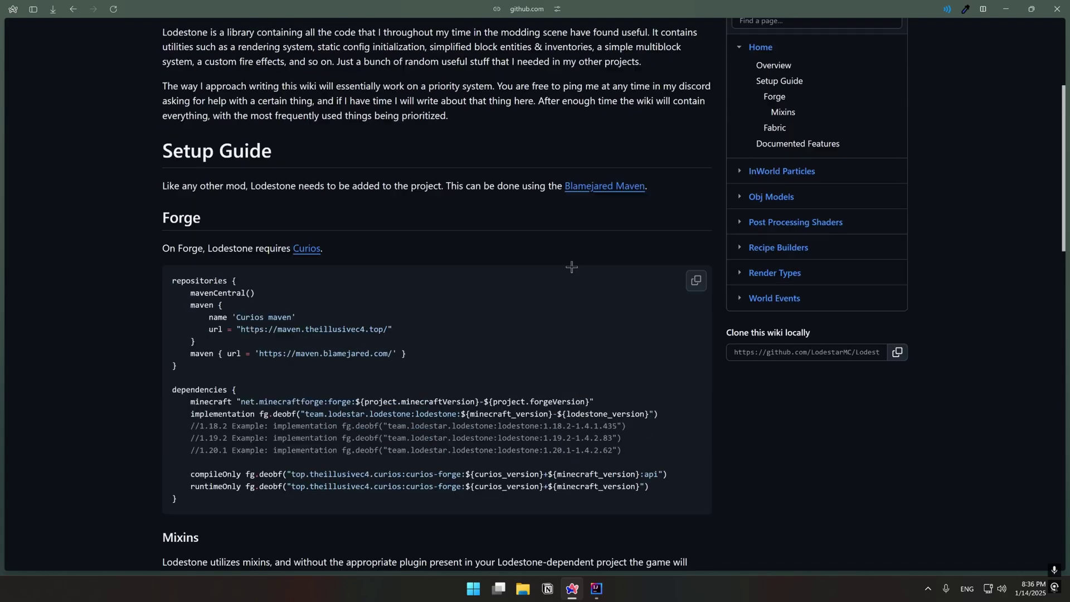
middle_click(590, 189)
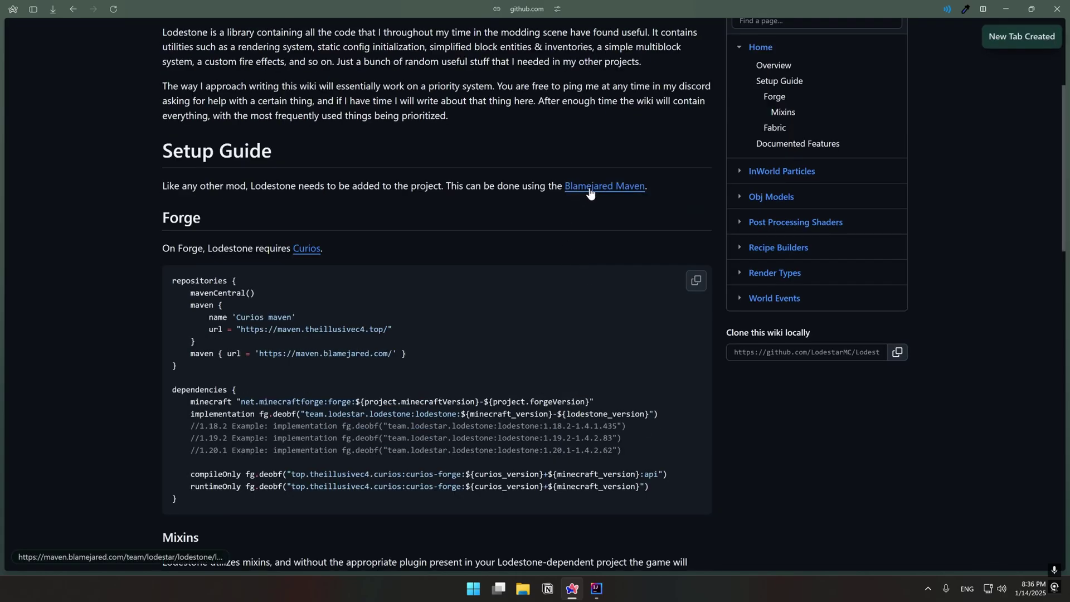
middle_click(306, 249)
mouse_move(3, 269)
left_click(75, 259)
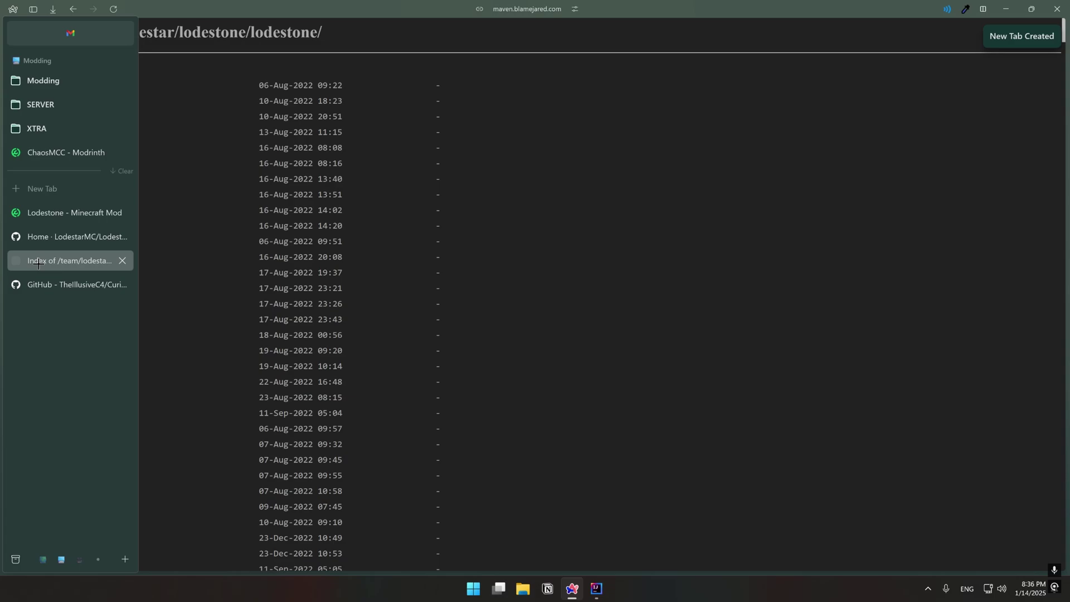
scroll(535, 301, "down", 10)
scroll(535, 301, "down", 10)
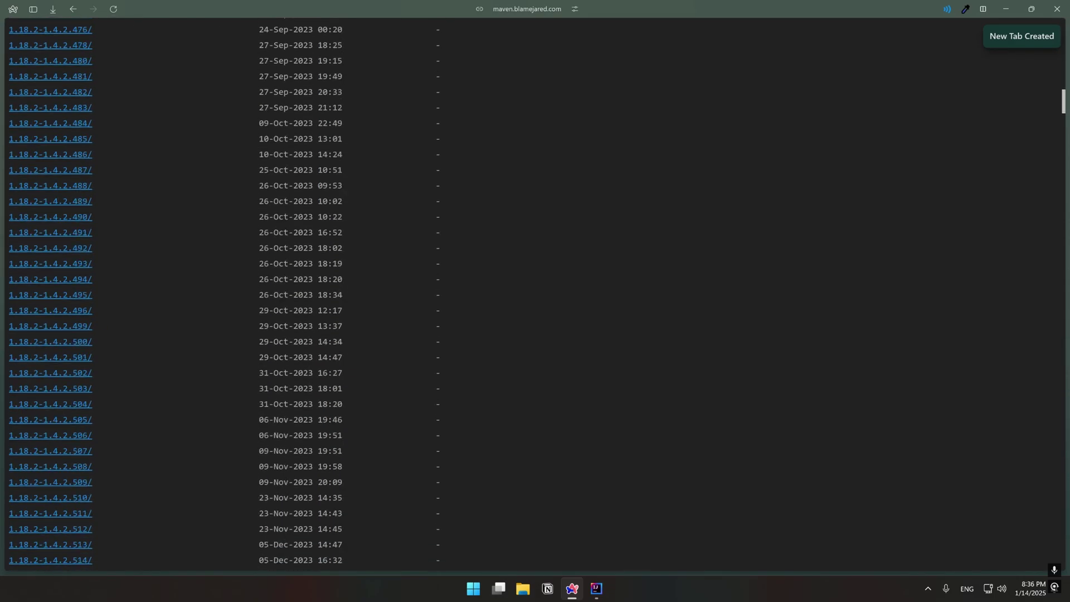
scroll(535, 301, "down", 10)
scroll(535, 301, "down", 10)
mouse_move(1062, 189)
left_mouse_down()
mouse_move(1061, 468)
mouse_move(1014, 475)
left_mouse_up()
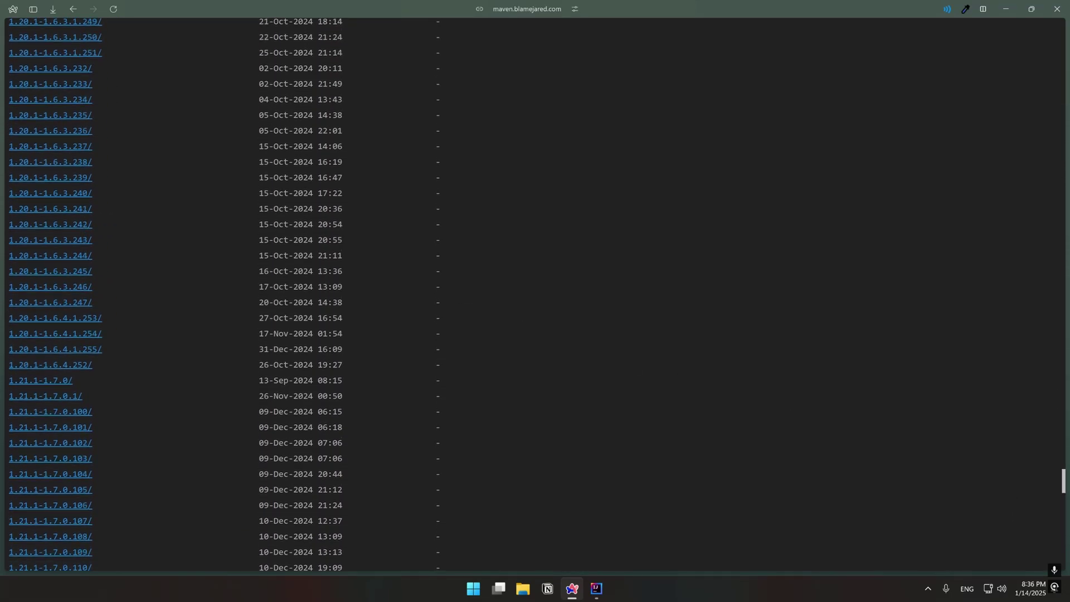
- Copy the jar name from the Lodestone 1.20.1-1.6.4.252 maven folder
left_click(82, 366)
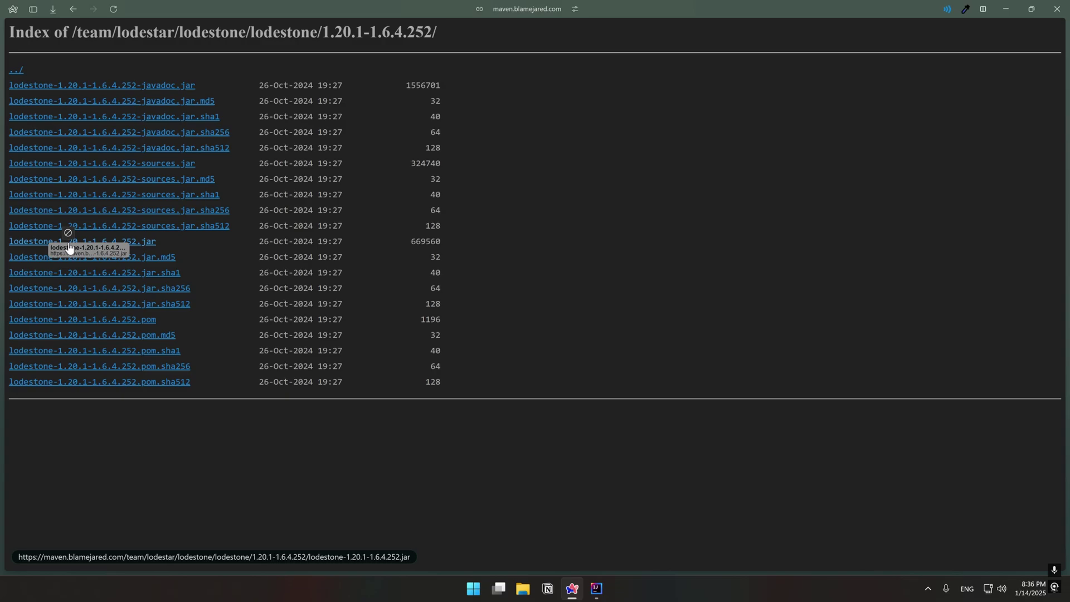
left_click_drag(8, 241, 136, 241)
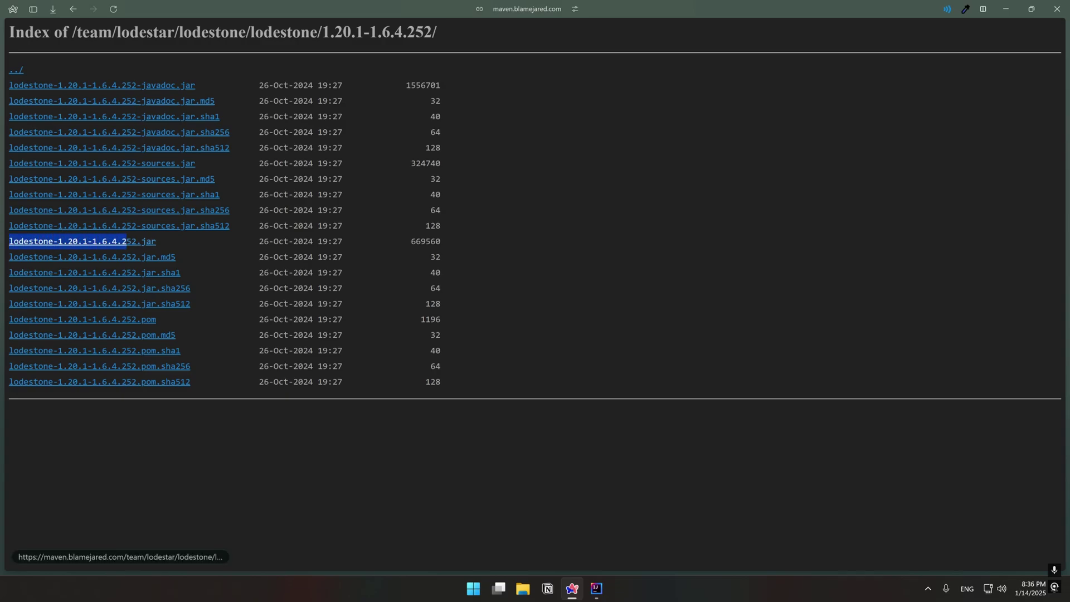
key("ctrl+c")
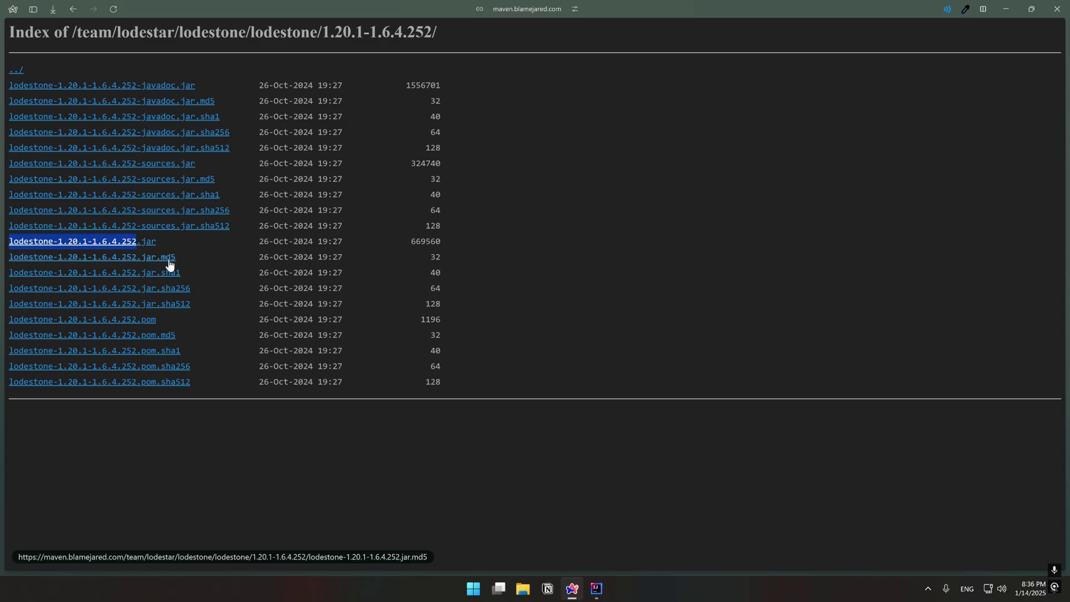
key("alt+Tab")
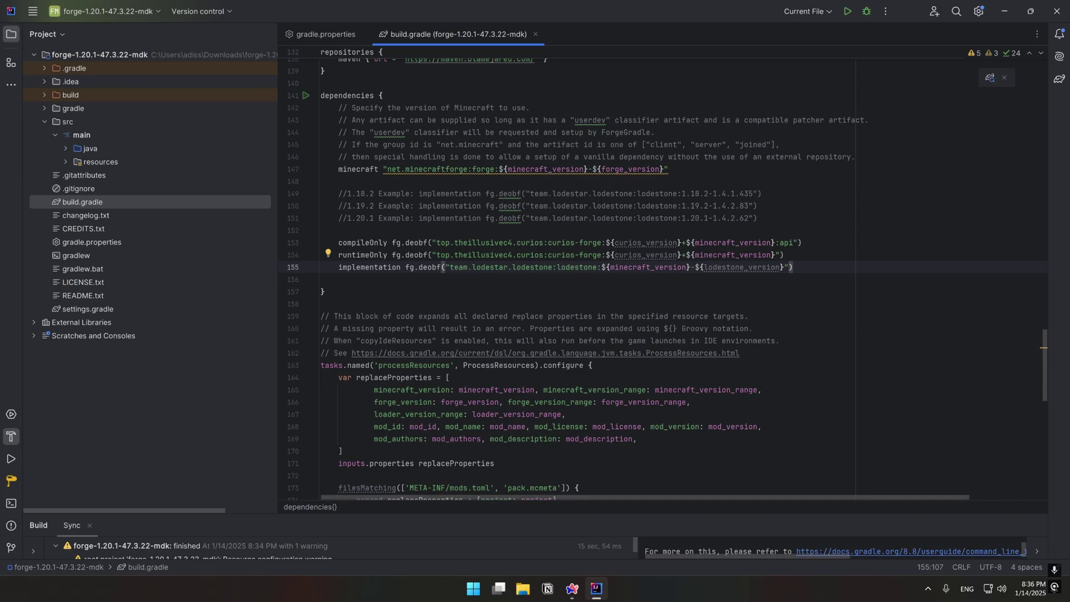
- Replace the Lodestone version variables with the pasted 1.20.1-1.6.4.252, dropping the 'lodestone-' prefix
left_click_drag(602, 268, 783, 268)
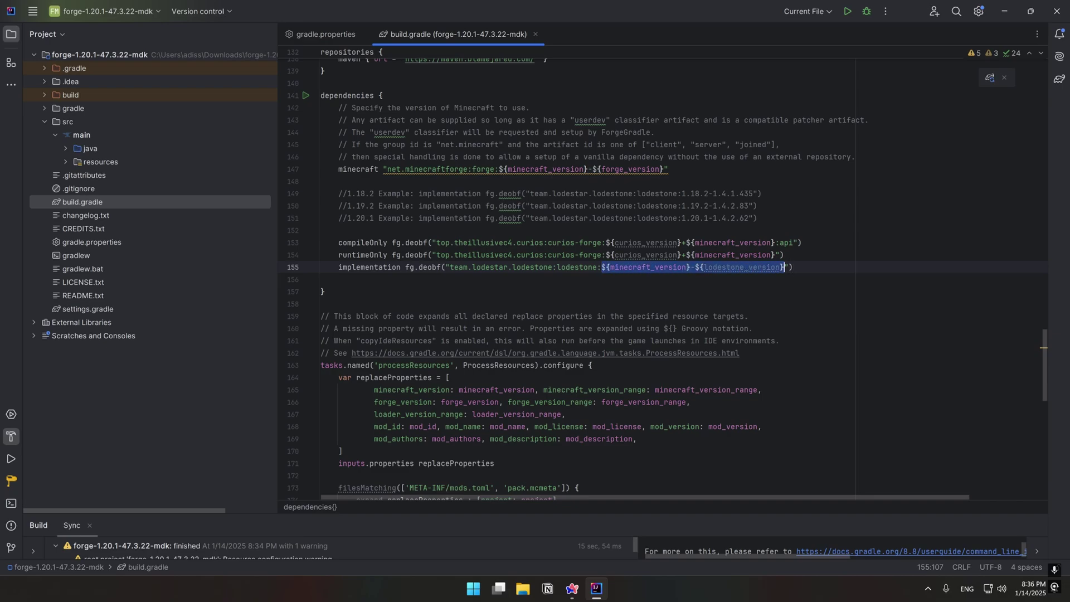
key("ctrl+v")
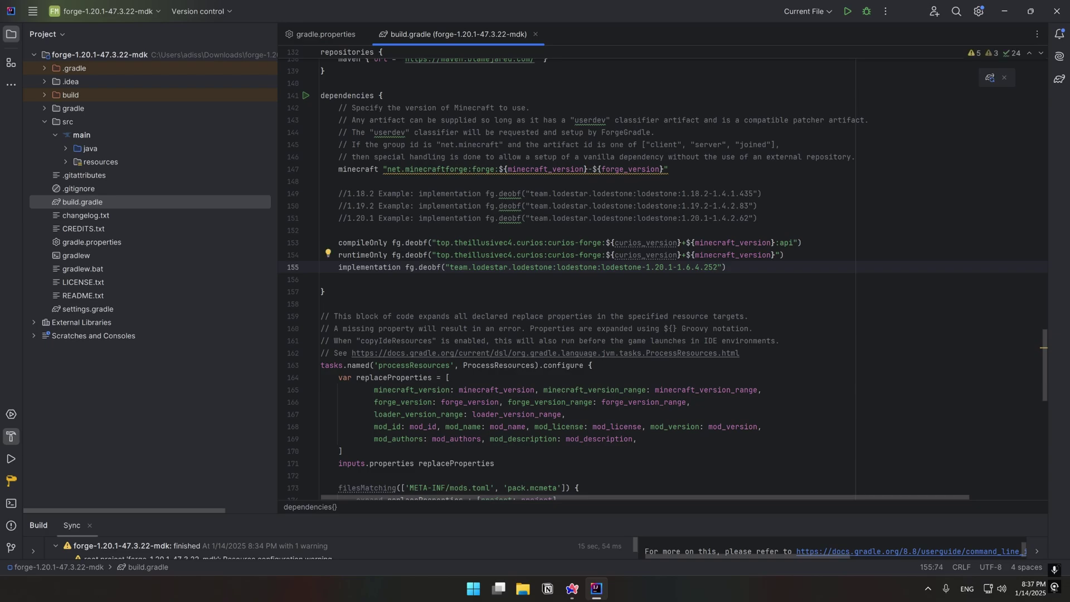
key("BackSpace")
key("BackSpace")
key("BackSpace")
key("BackSpace")
key("BackSpace")
key("BackSpace")
key("BackSpace")
key("BackSpace")
key("BackSpace")
- Copy the curios_version=5.3.1+1.20.1 line from the 1.20.x Curios development environment guide
key("alt+Tab")
scroll(247, 286, "down", 5)
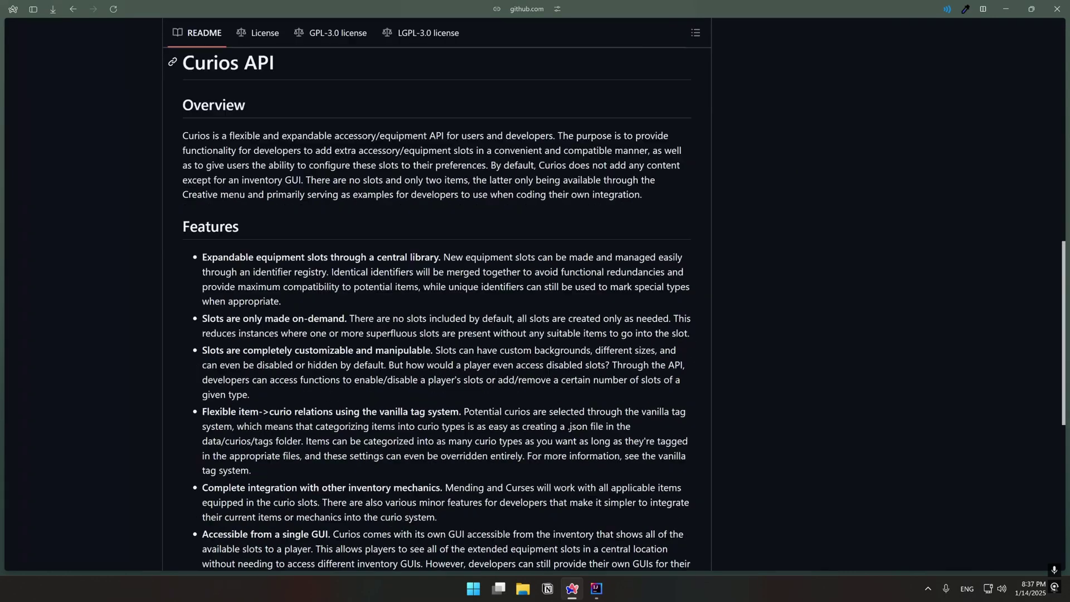
scroll(246, 286, "down", 5)
scroll(245, 286, "down", 3)
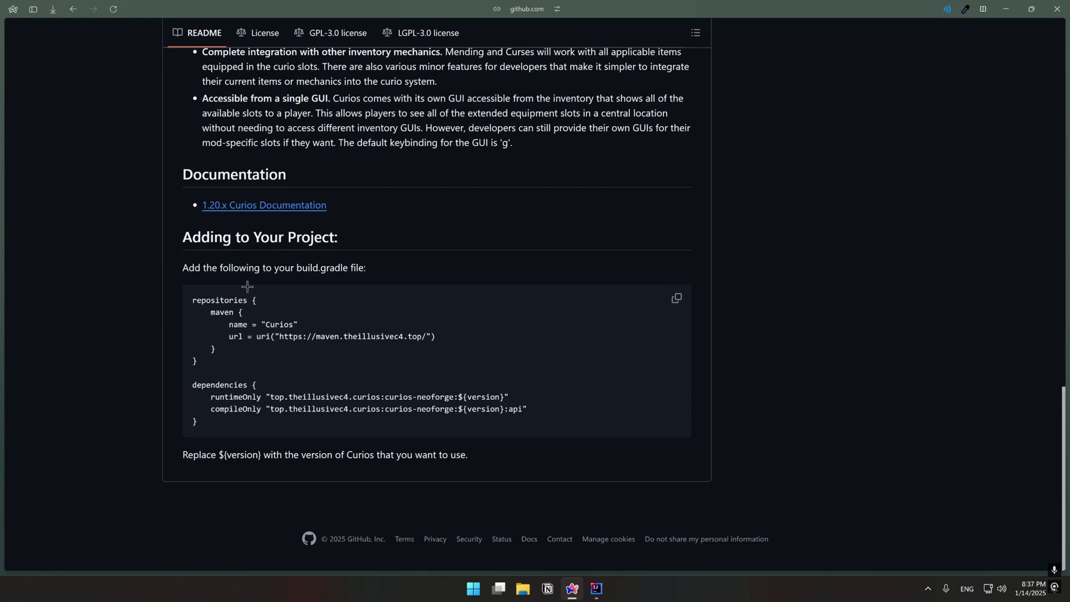
left_click(256, 205)
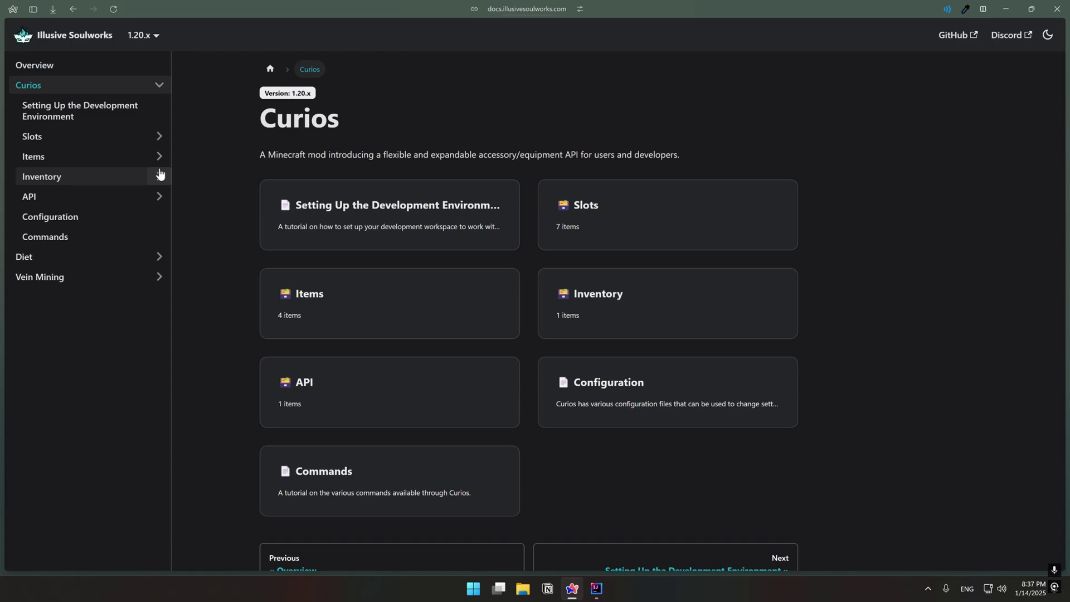
left_click(79, 110)
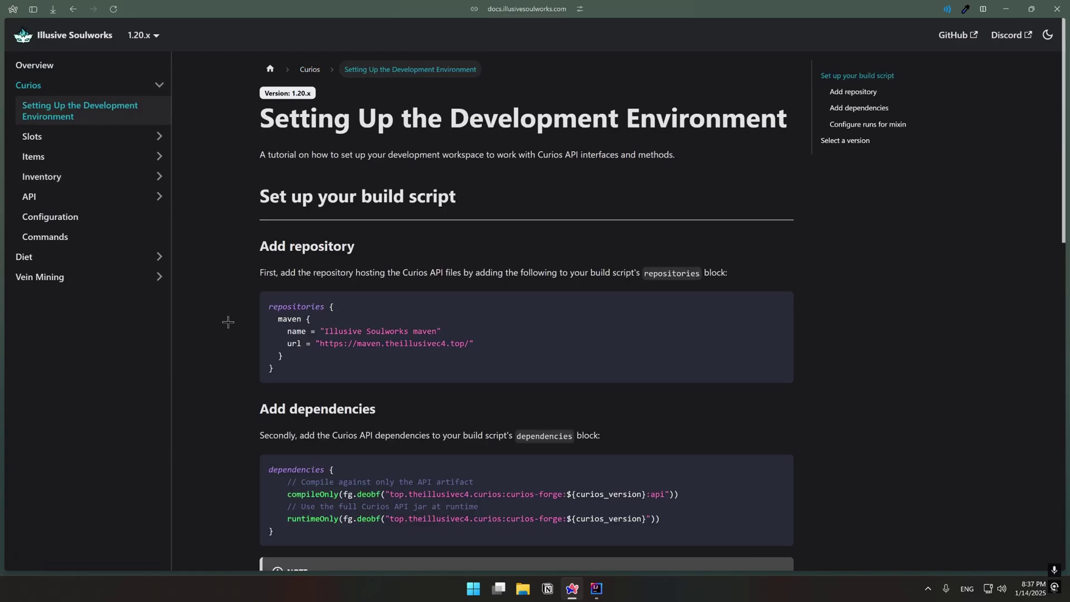
scroll(240, 323, "down", 2)
scroll(240, 323, "down", 1)
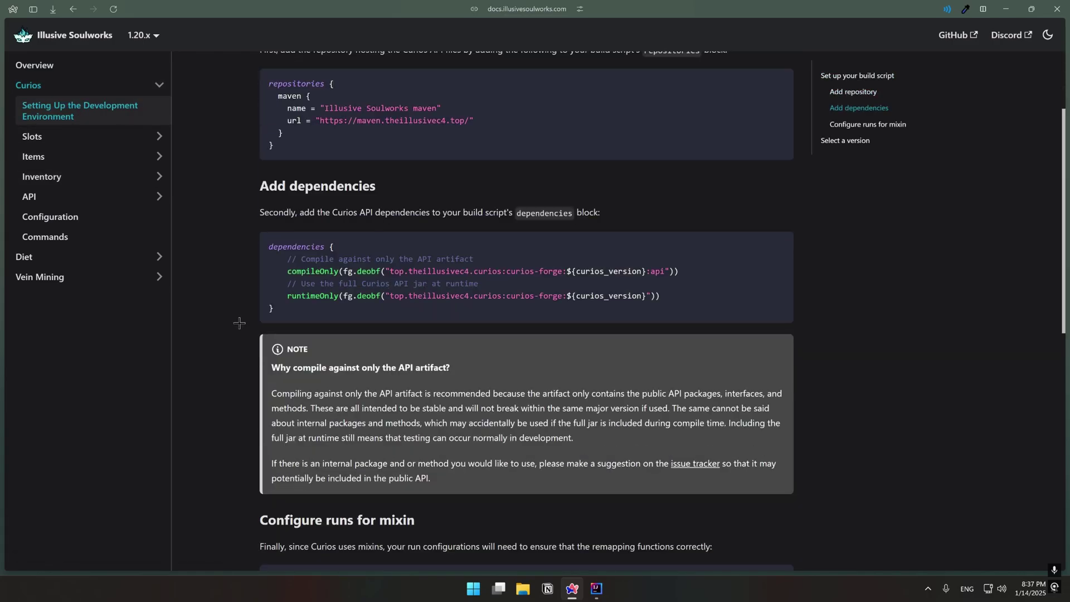
scroll(241, 322, "down", 2)
scroll(241, 323, "down", 3)
scroll(240, 324, "down", 2)
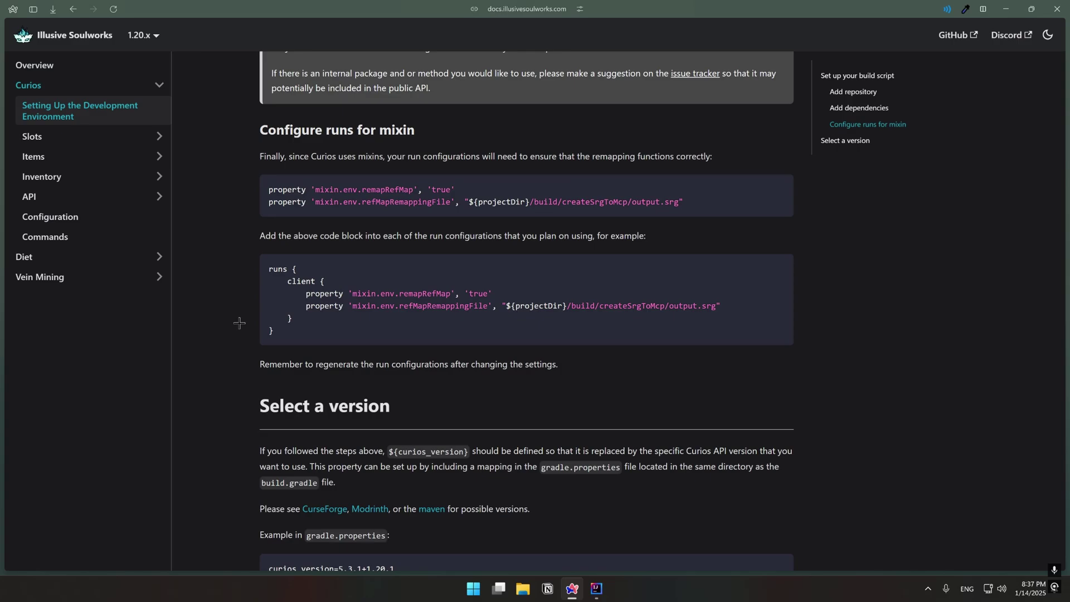
scroll(240, 324, "down", 3)
scroll(240, 323, "down", 1)
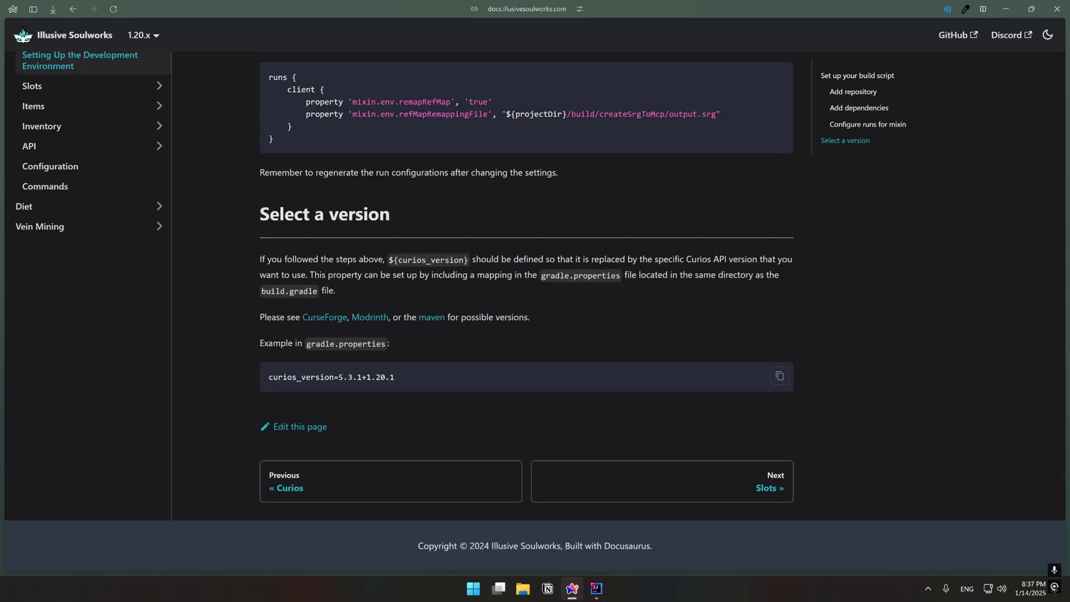
triple_click(331, 377)
left_click(779, 377)
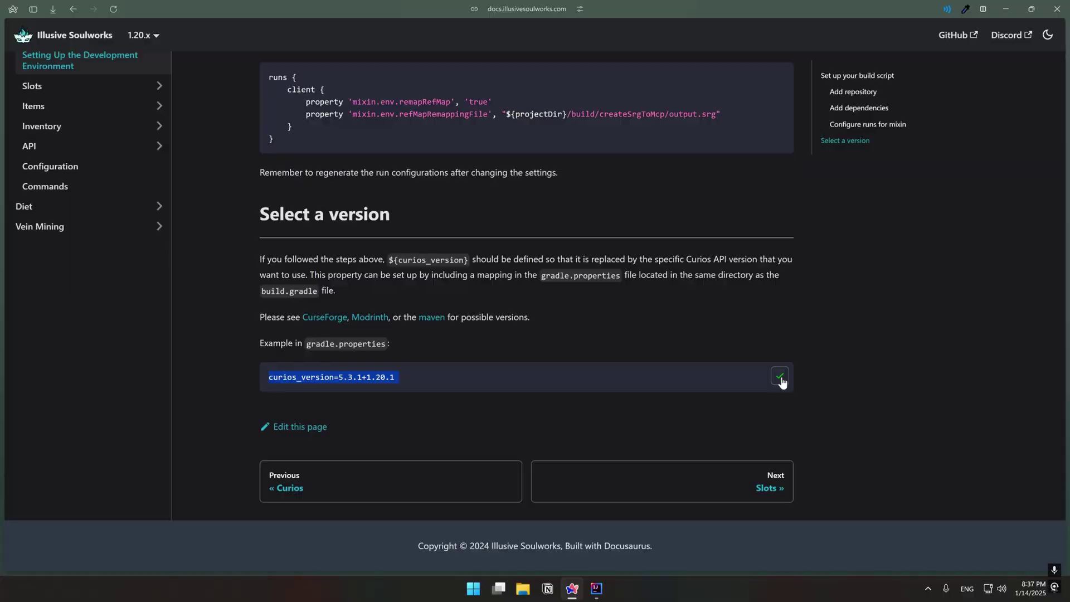
key("alt+Tab")
- Open gradle.properties and paste curios_version=5.3.1+1.20.1 on a new final line
left_click(98, 241)
double_click(98, 242)
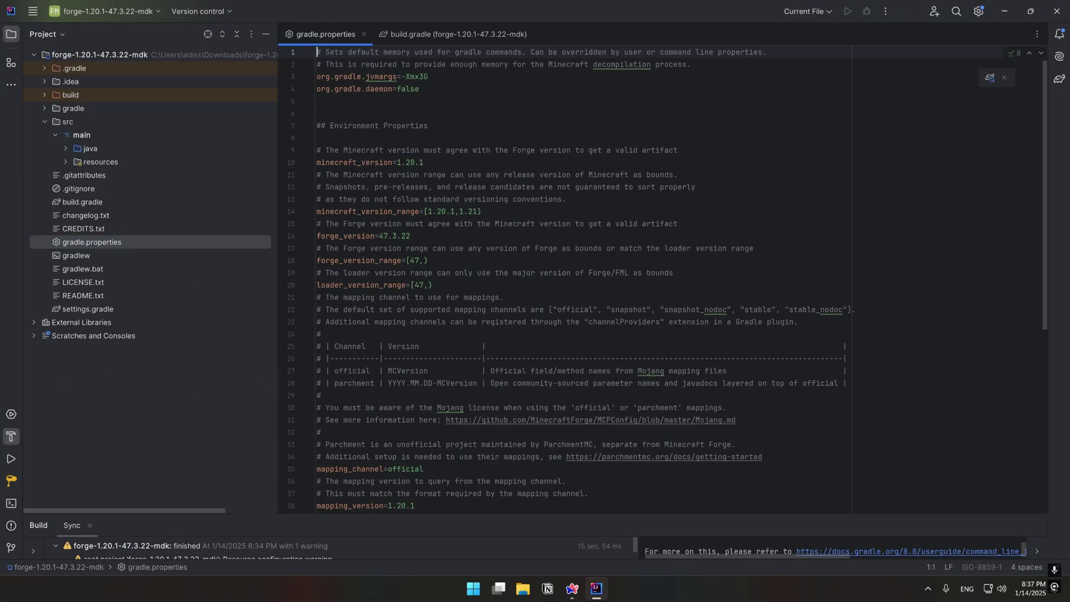
scroll(585, 293, "down", 5)
scroll(586, 293, "down", 3)
left_click(803, 446)
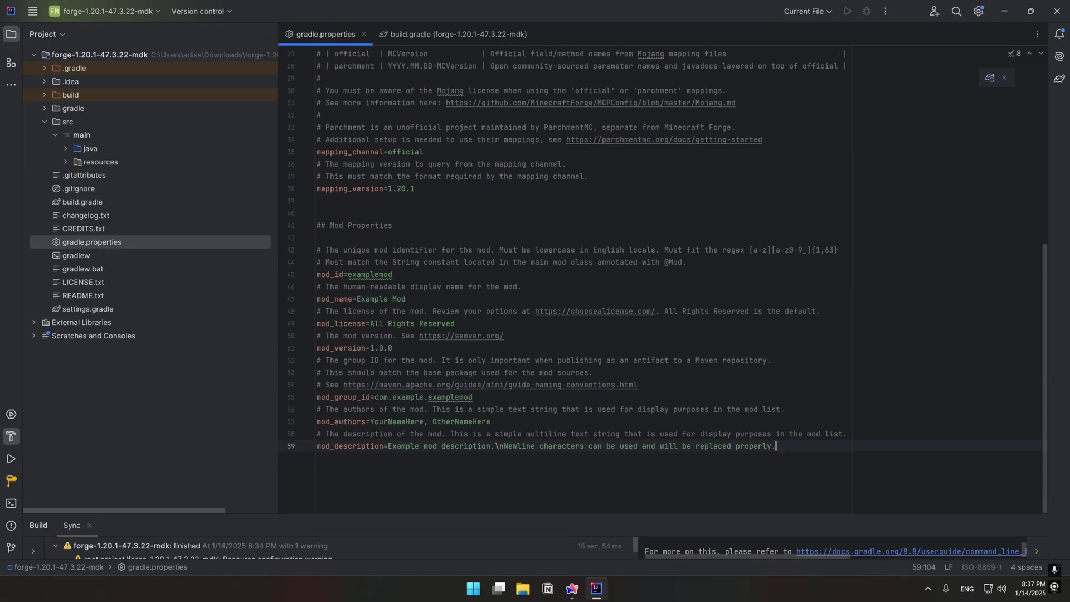
key("Return")
key("ctrl+v")
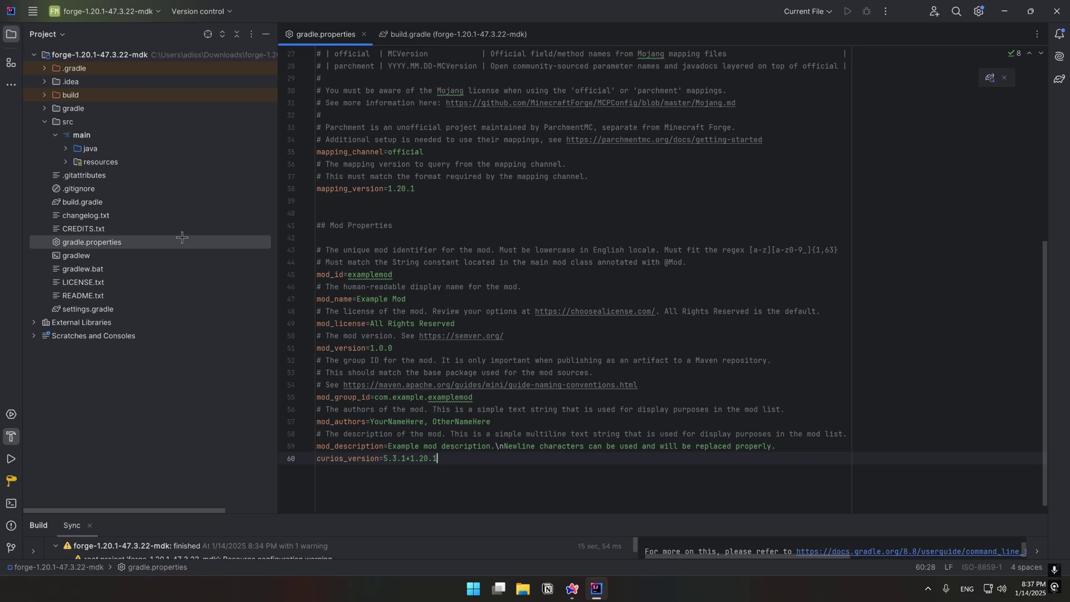
key("alt+Tab")
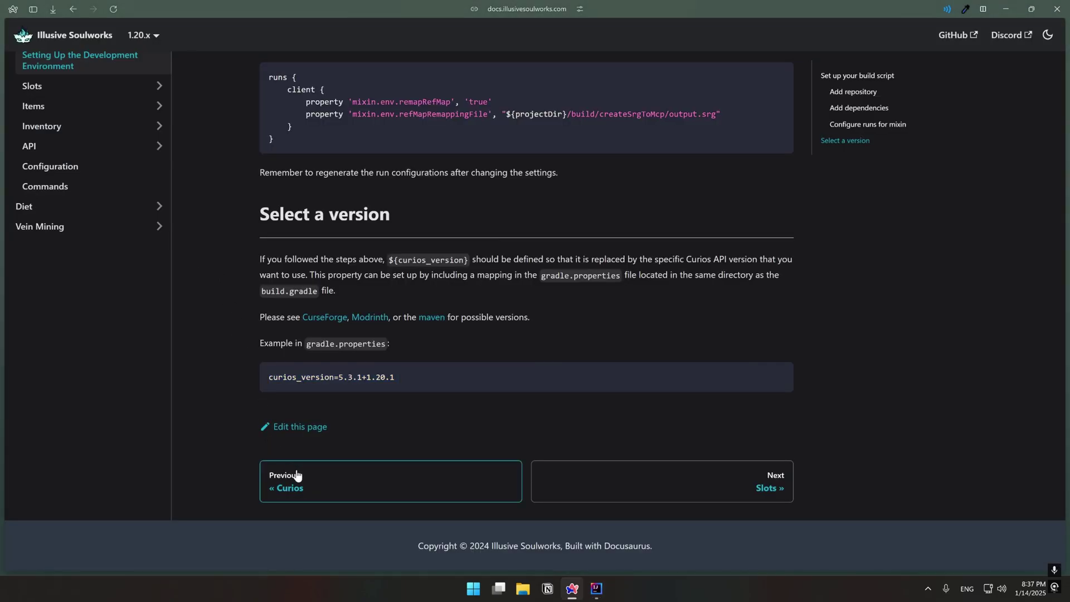
- Copy the 5.9.1+1.20.1 Curios Forge jar name over the old curios_version value
key("ctrl+Tab")
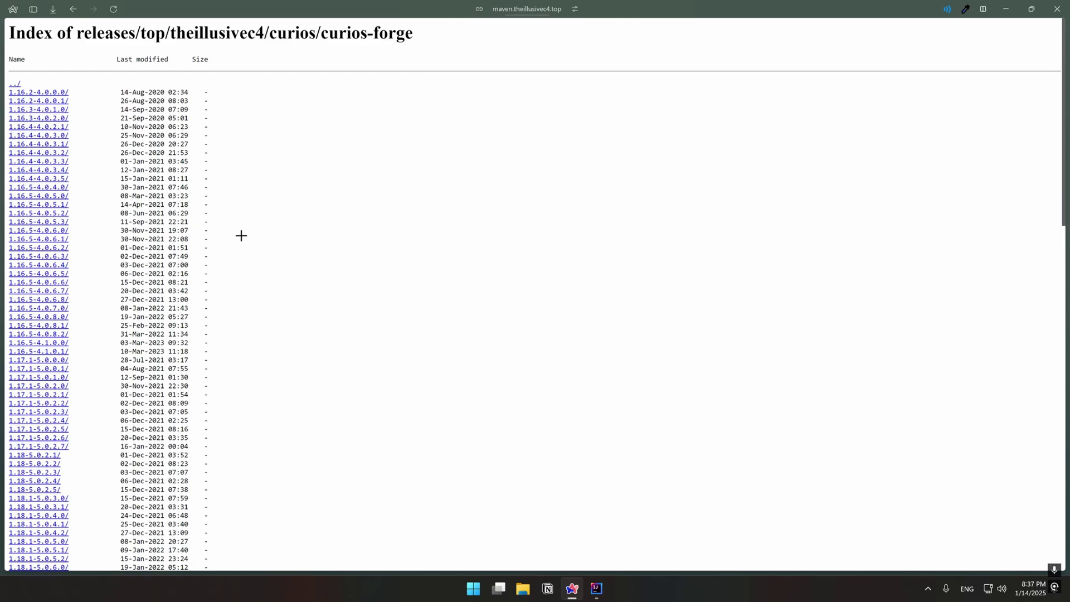
scroll(241, 235, "down", 15)
scroll(241, 236, "down", 15)
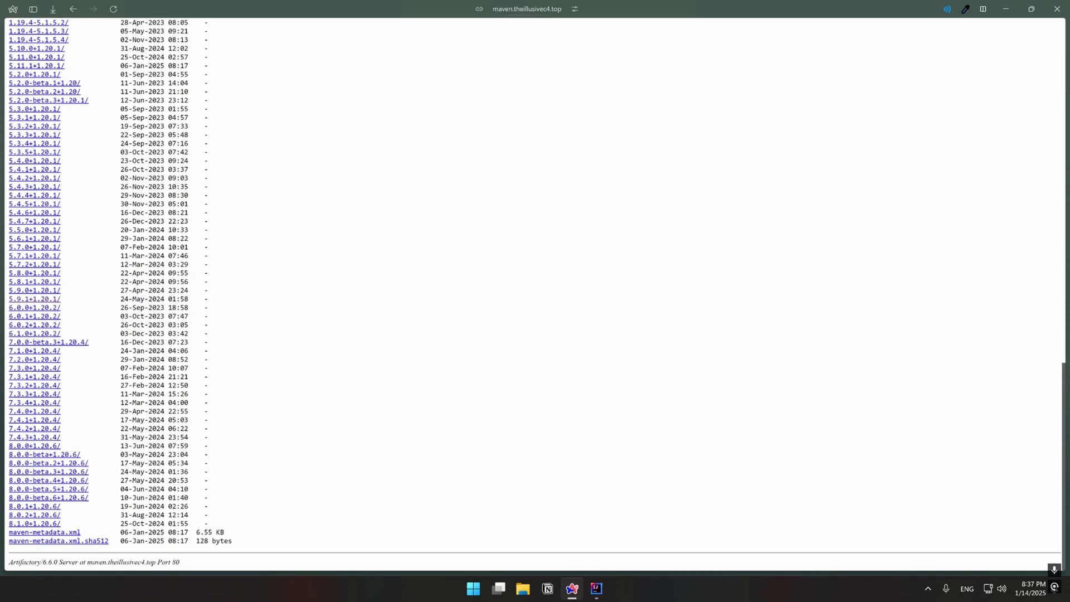
left_click(56, 299)
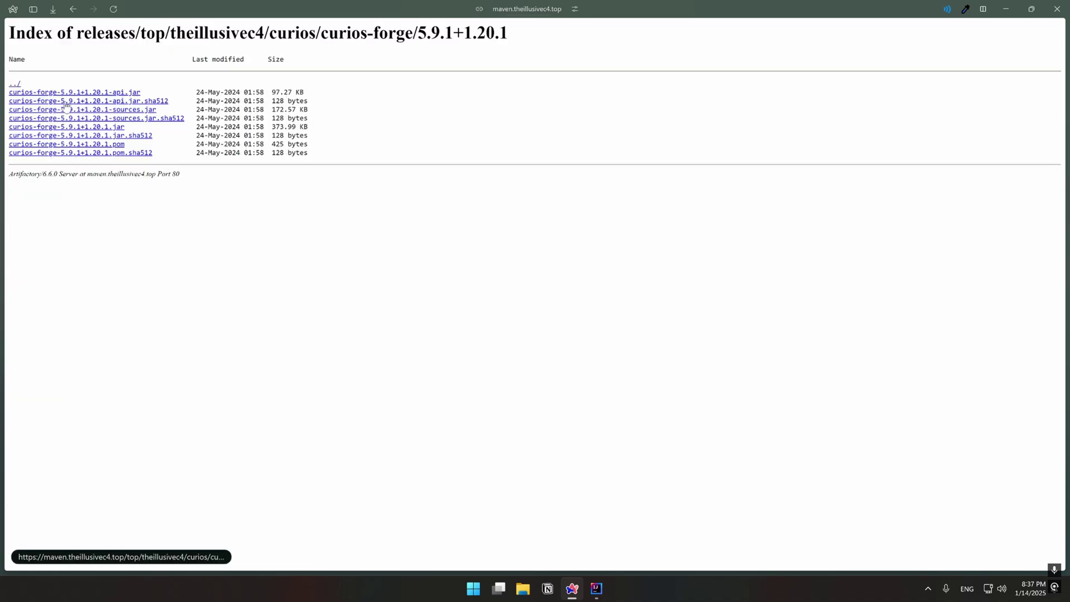
left_click_drag(8, 127, 107, 128)
key("ctrl+c")
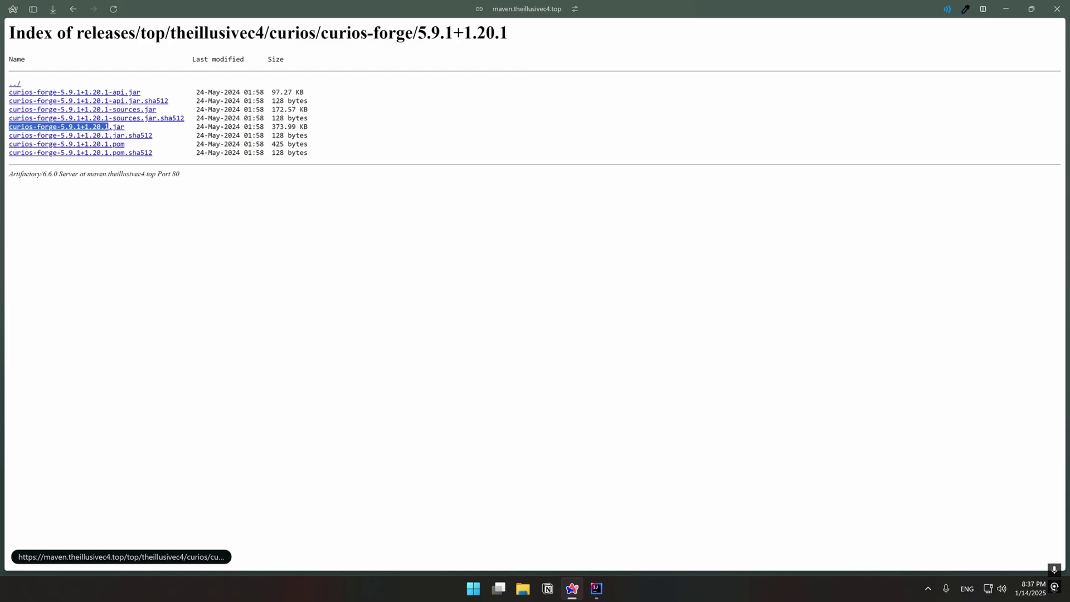
key("alt+Tab")
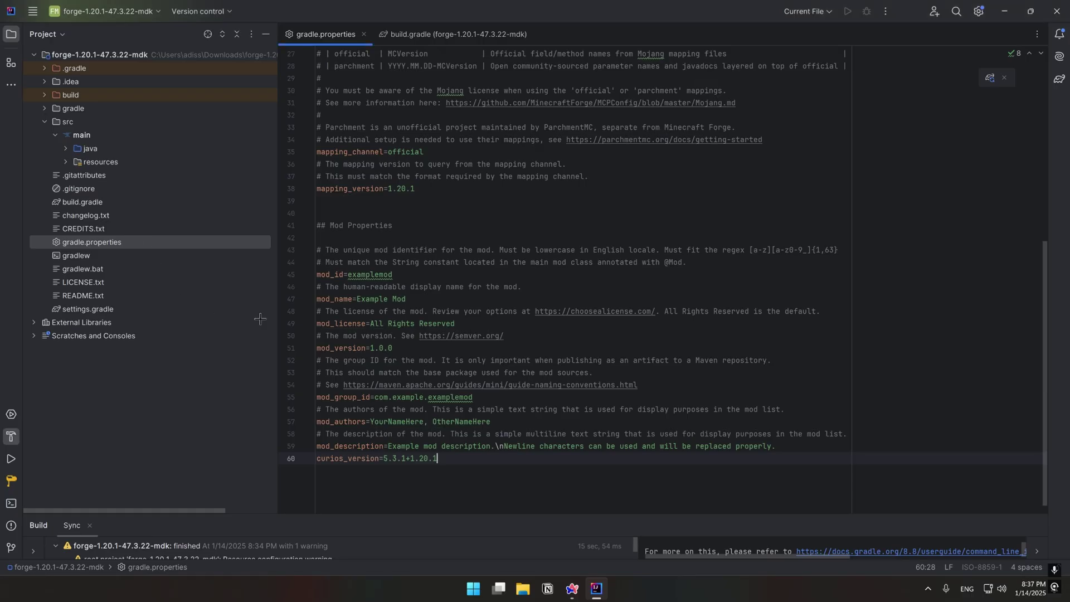
key("ctrl+shift+Left")
key("ctrl+shift+Left")
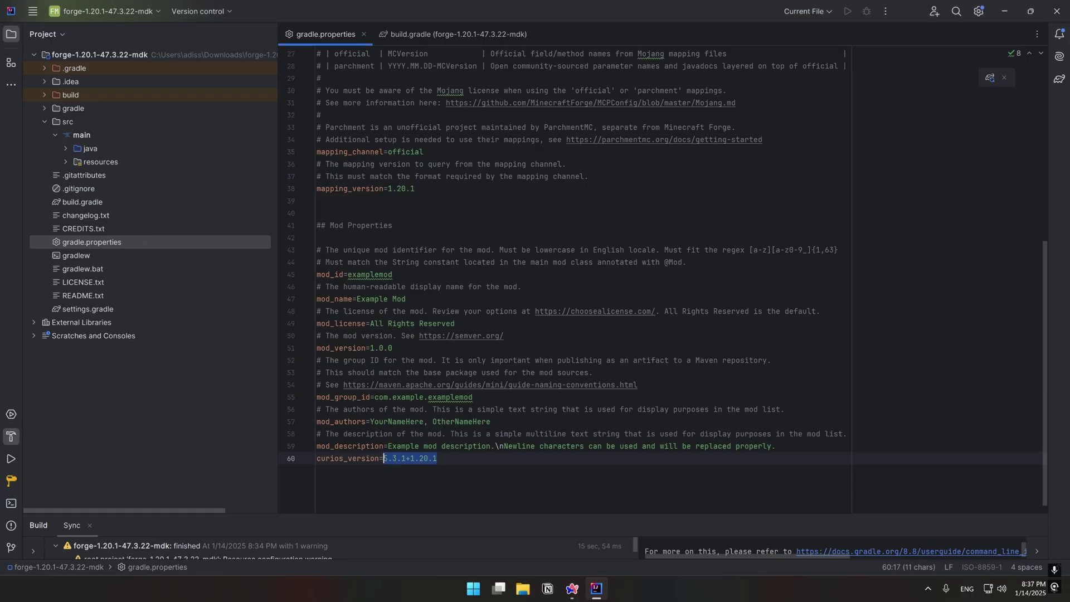
key("ctrl+v")
left_click_drag(442, 459, 384, 458)
- Give the Lodestone 1.20.1-1.6.4.252 implementation line a { transitive = false } closure in build.gradle
key("Delete")
key("ctrl+Tab")
scroll(536, 335, "down", 1)
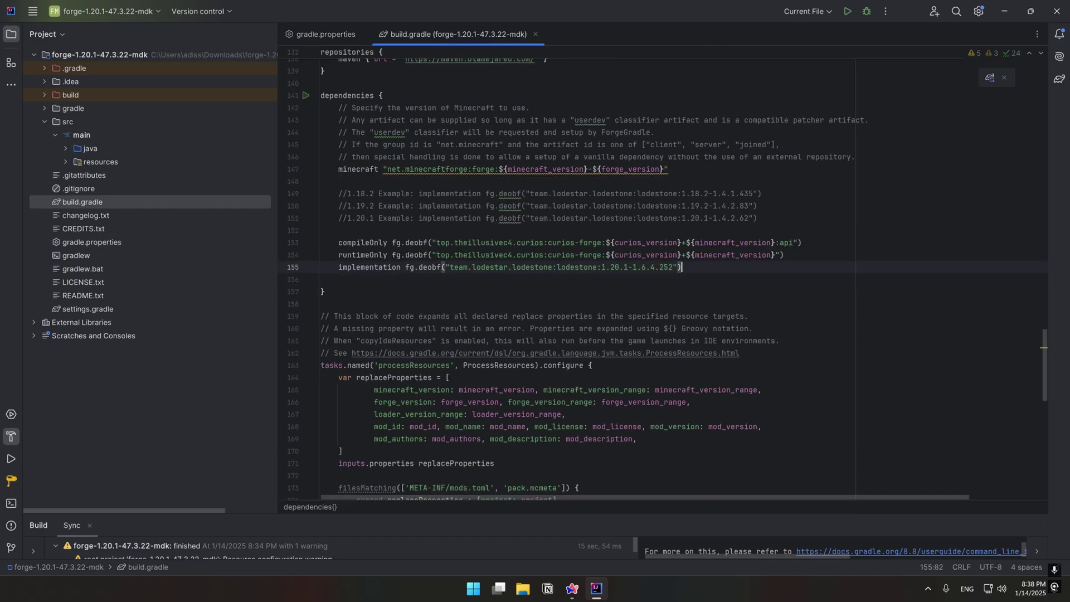
type("{")
key("Return")
type("tr")
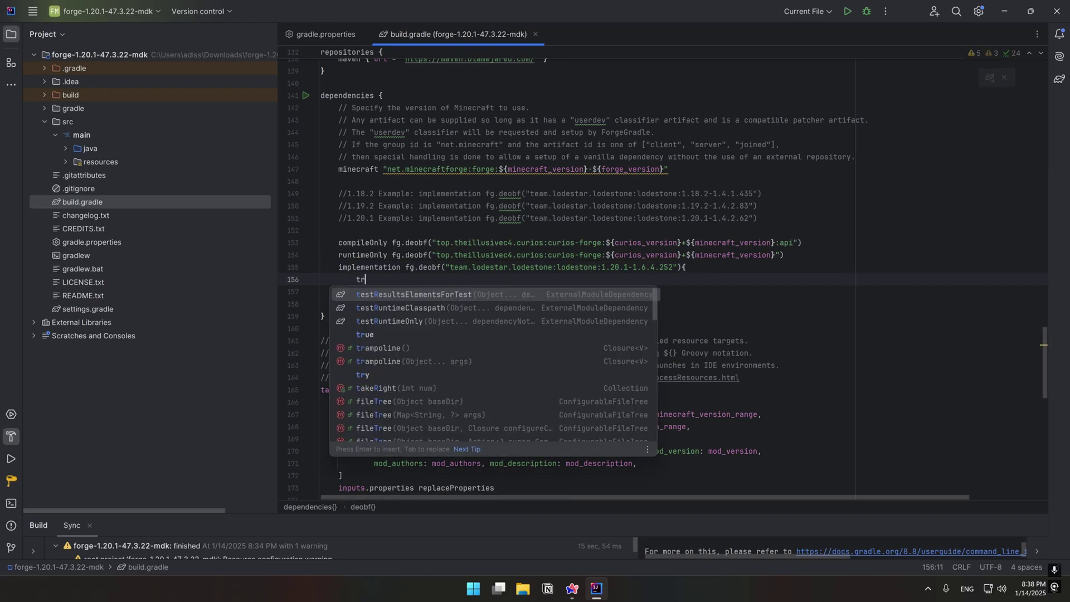
type("ans")
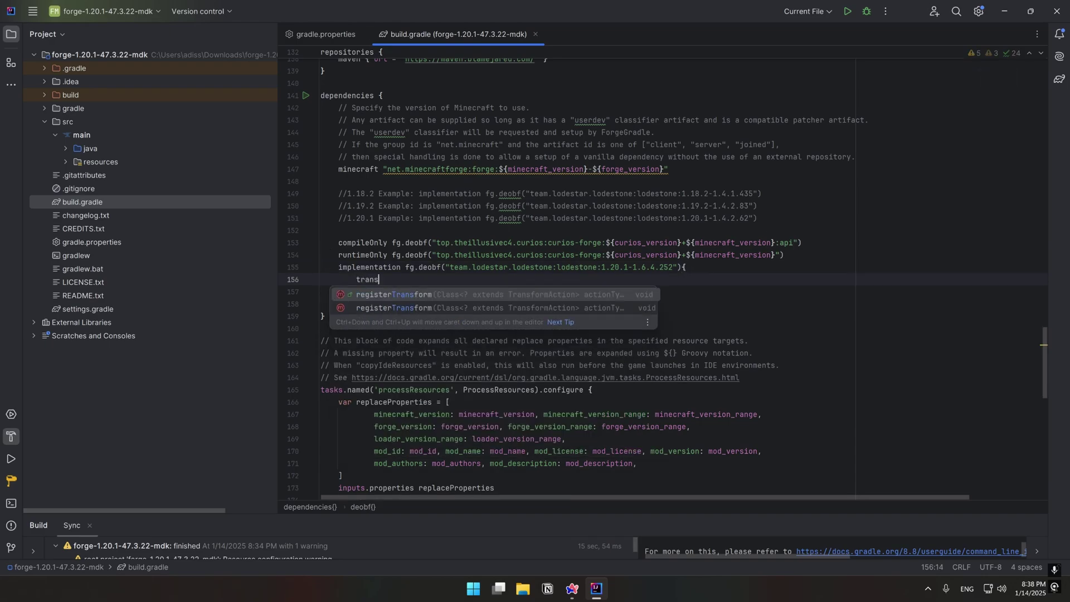
type("itiv")
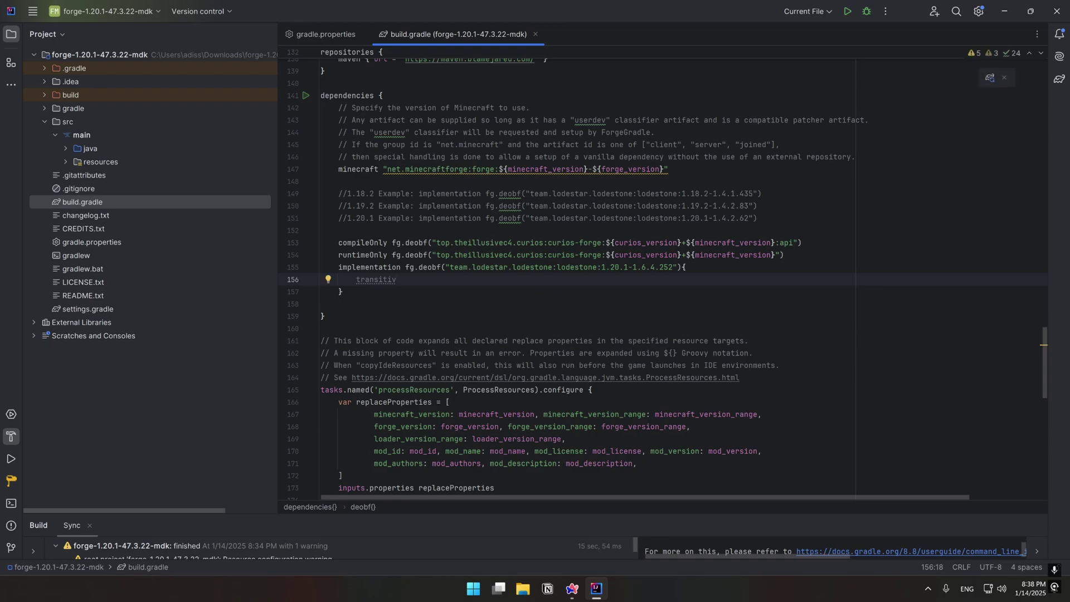
type("e = ")
type("fal")
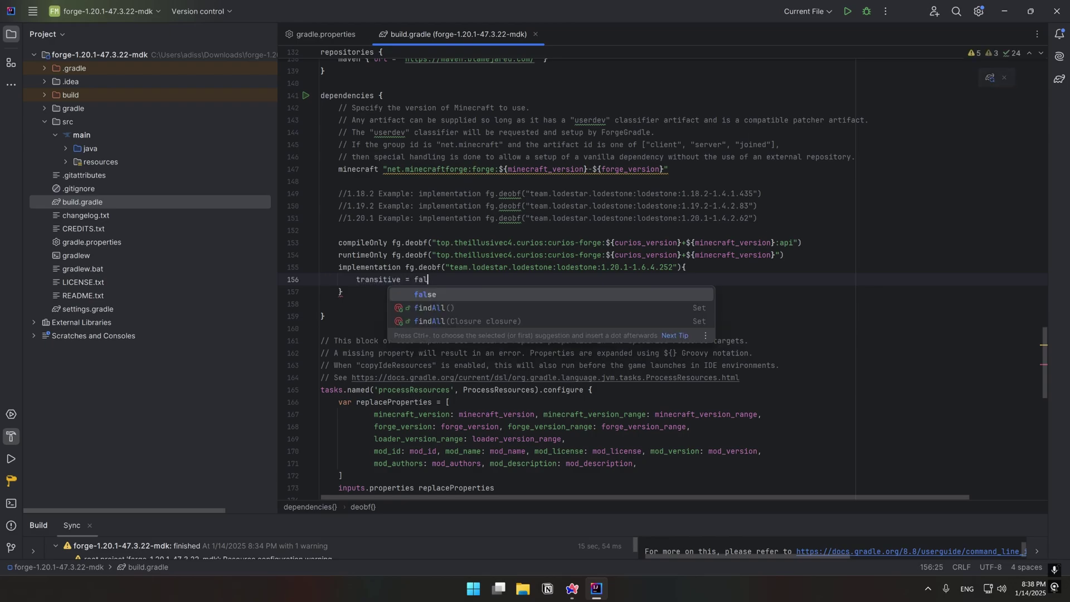
key("Return")
key("Down")
scroll(670, 276, "up", 20)
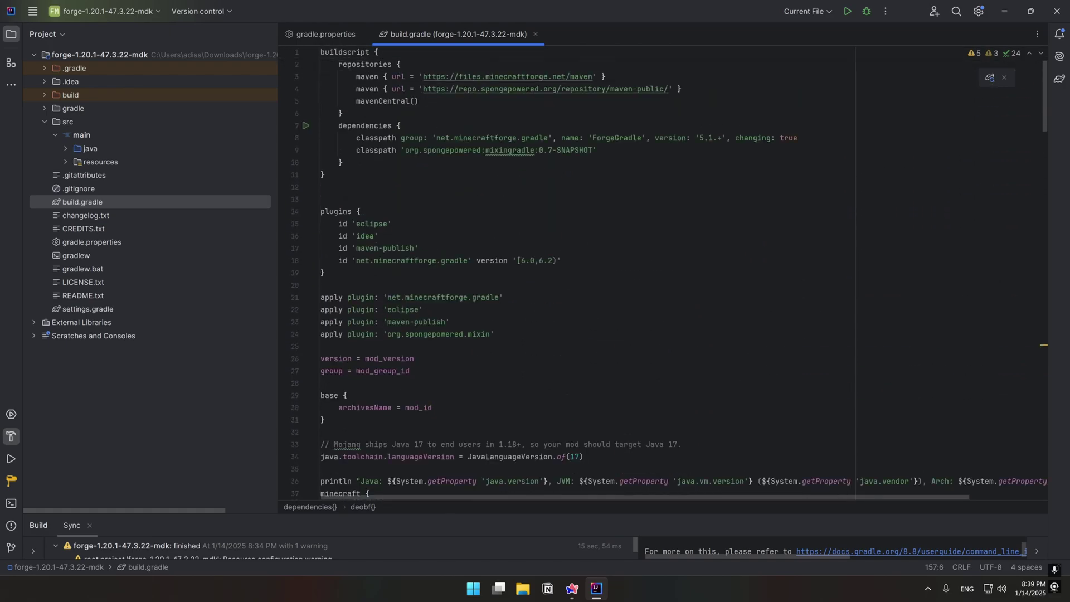
- Copy the SpongePowered maven line into settings.gradle's pluginManagement repositories
left_click_drag(682, 88, 356, 89)
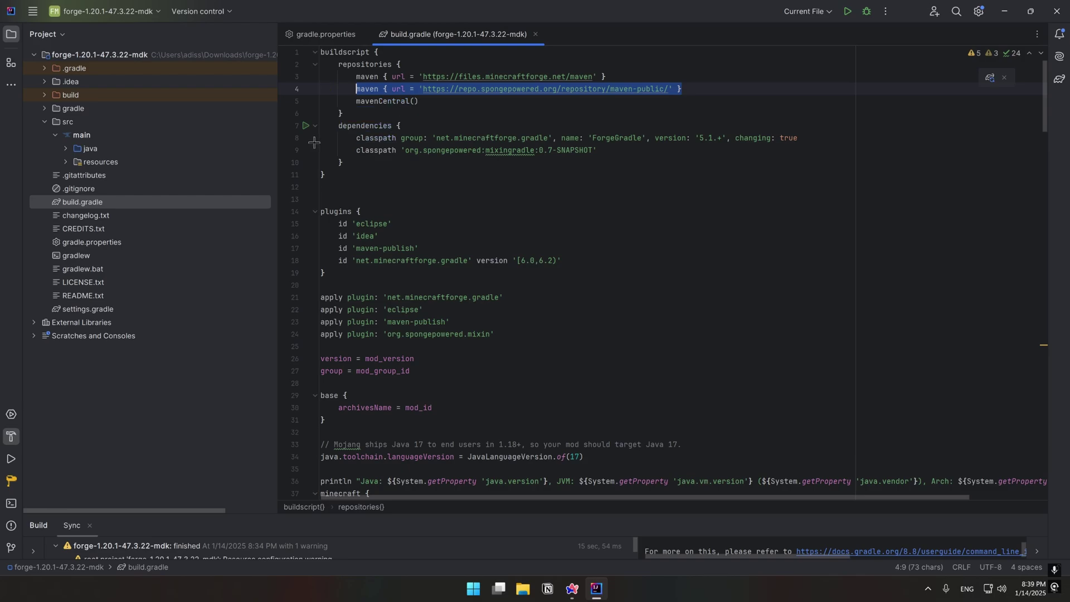
double_click(88, 309)
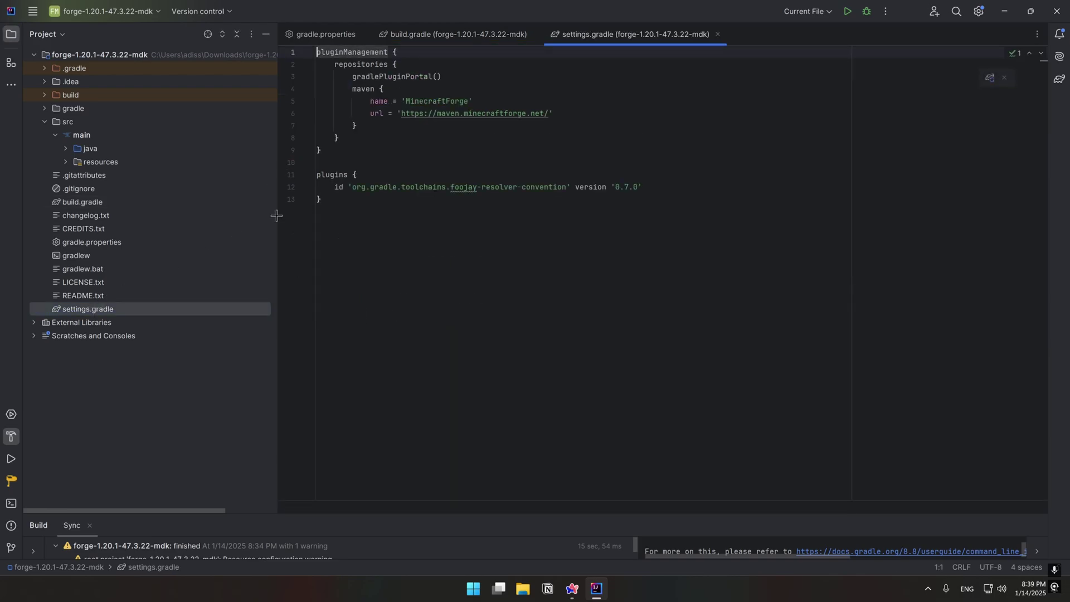
left_click(368, 126)
key("Return")
type("maven { url = 'https://repo.spongepowered.org/repository/maven-public/' }")
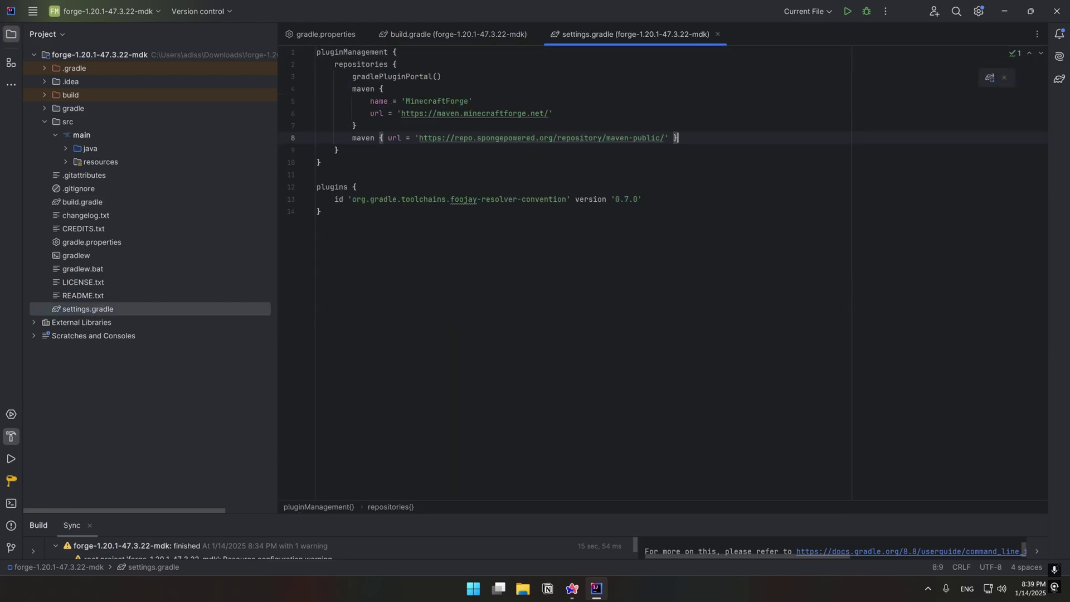
key("Down")
- Add a resolutionStrategy eachPlugin block with an empty requested.id.id == "" check
key("Return")
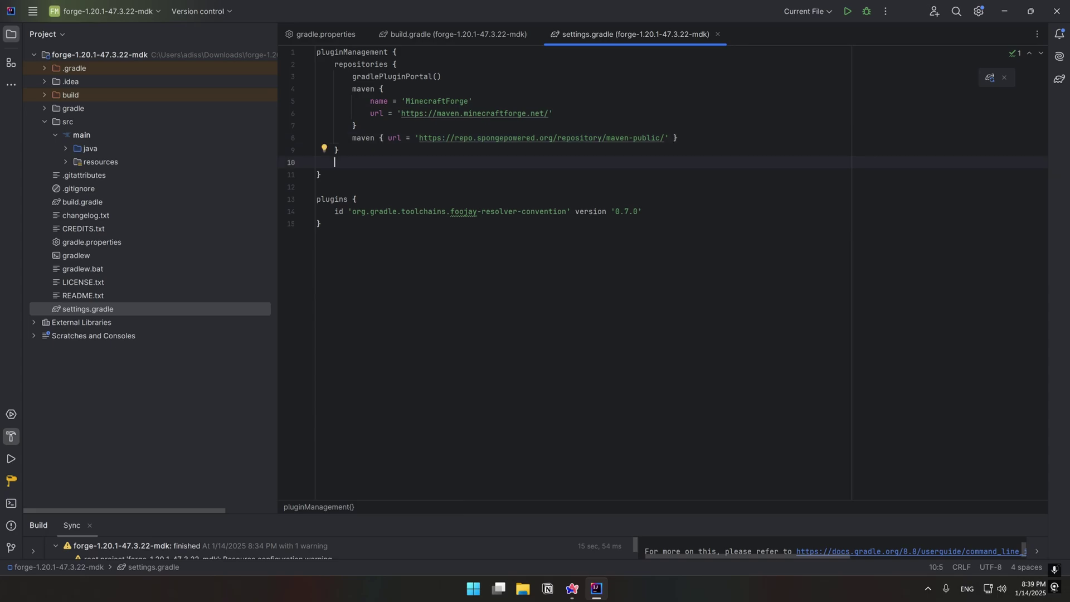
type("resolutionStrategy {")
key("Return")
type("each")
key("Return")
type("{")
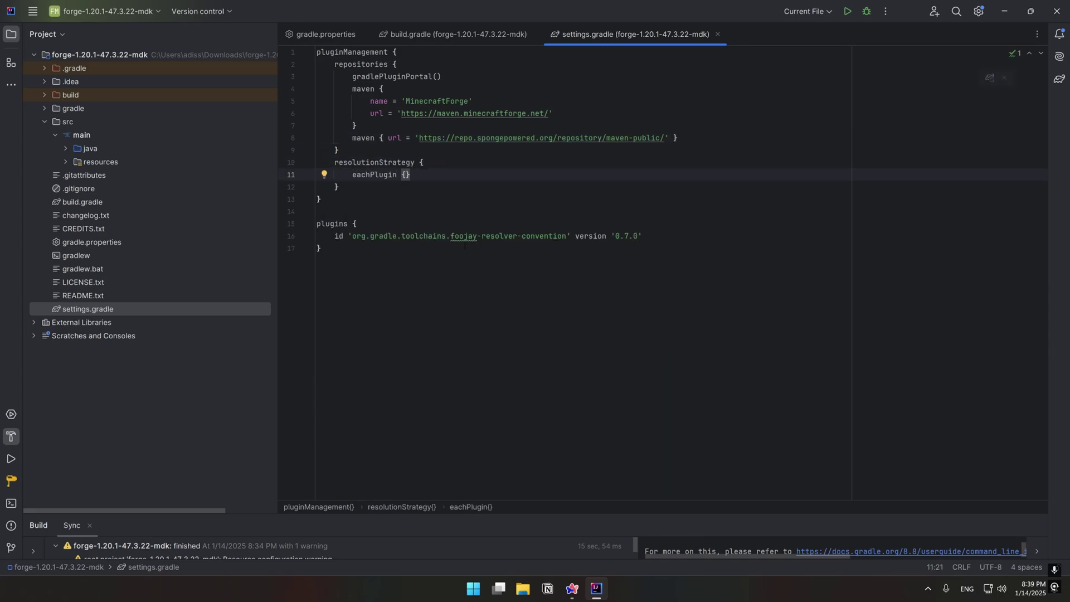
key("Return")
type("(requested")
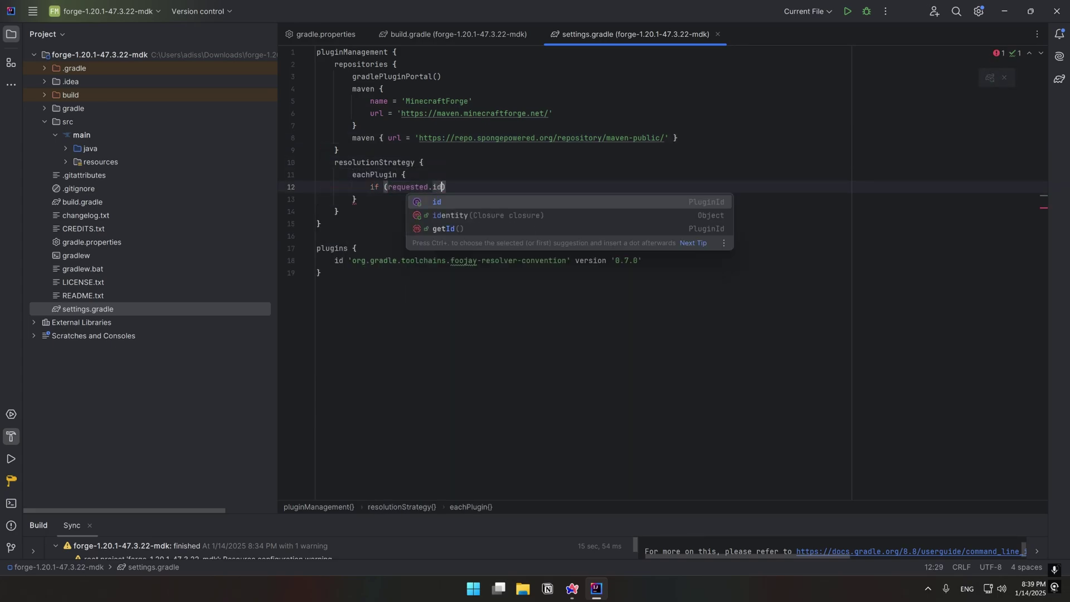
type(".id.id == \"")
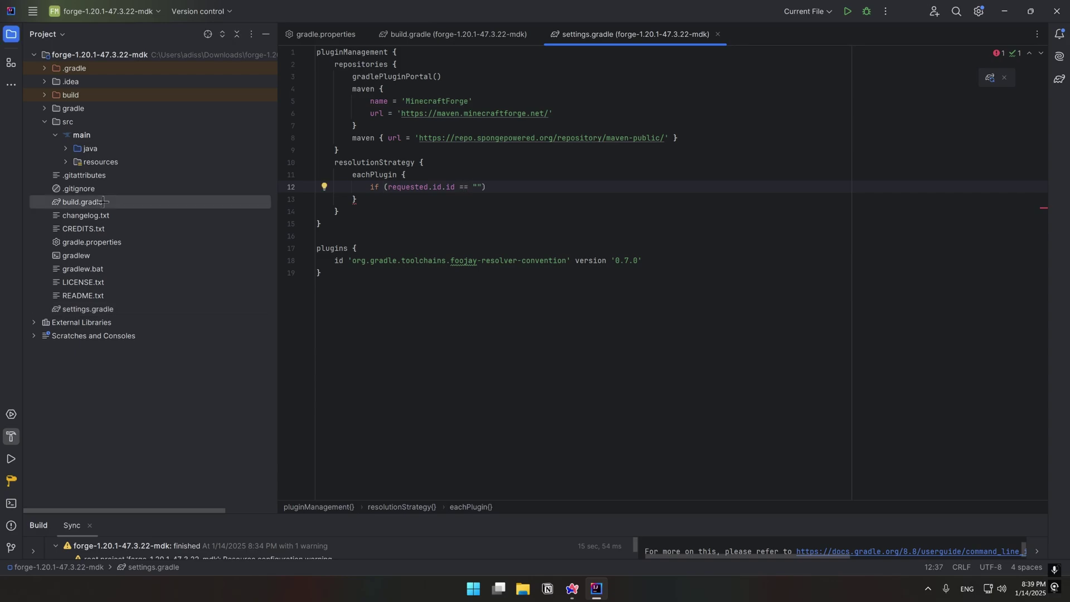
double_click(82, 201)
- Paste 'org.spongepowered.mixin' from build.gradle into the eachPlugin if condition
left_click(502, 175)
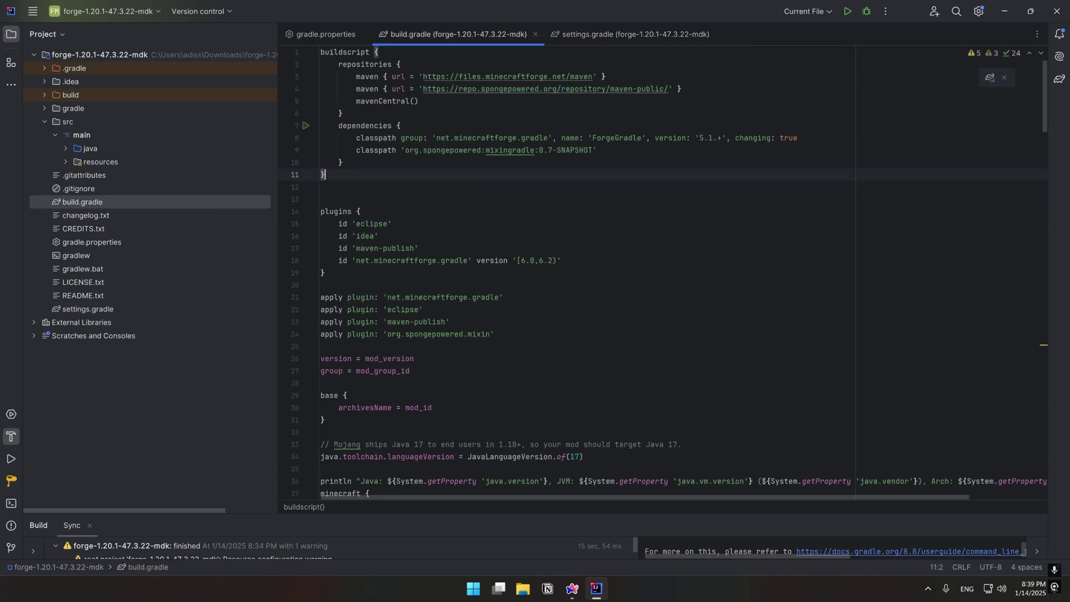
left_click_drag(490, 334, 388, 334)
key("ctrl+c")
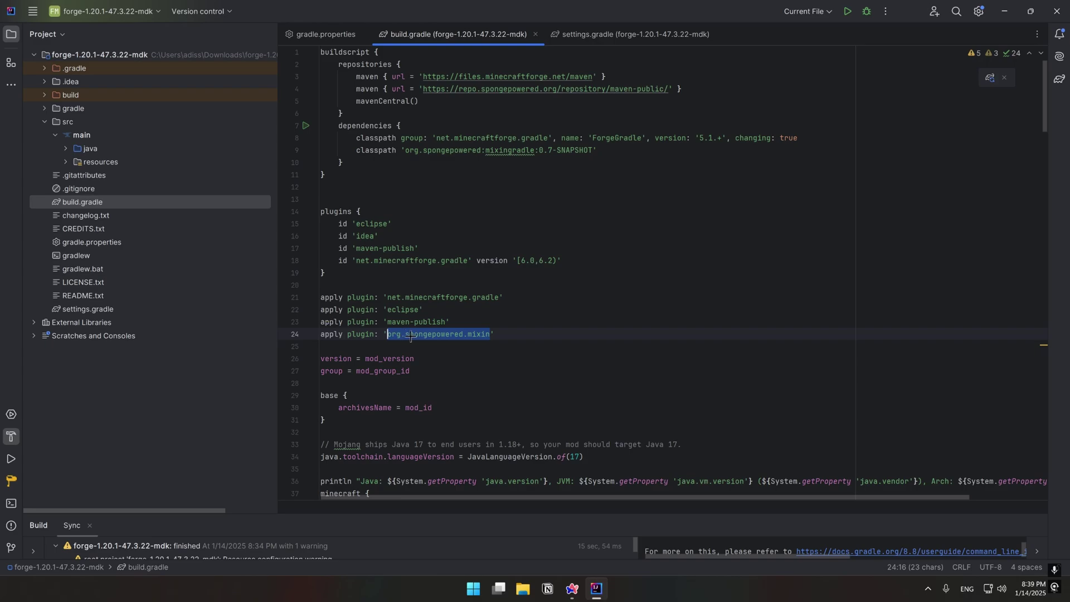
double_click(251, 309)
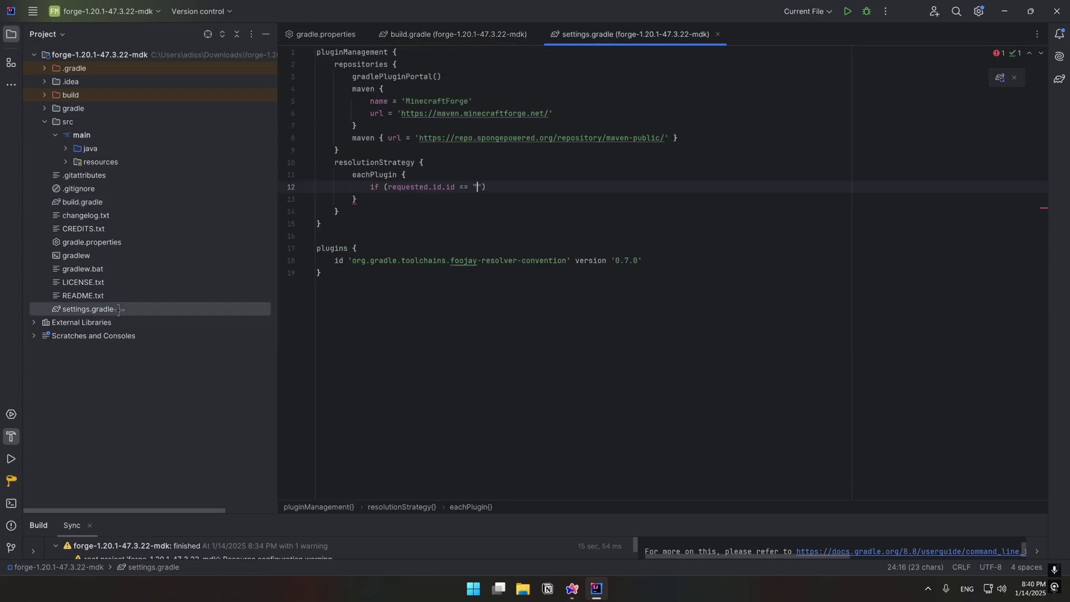
key("ctrl+v")
type(") {")
key("Return")
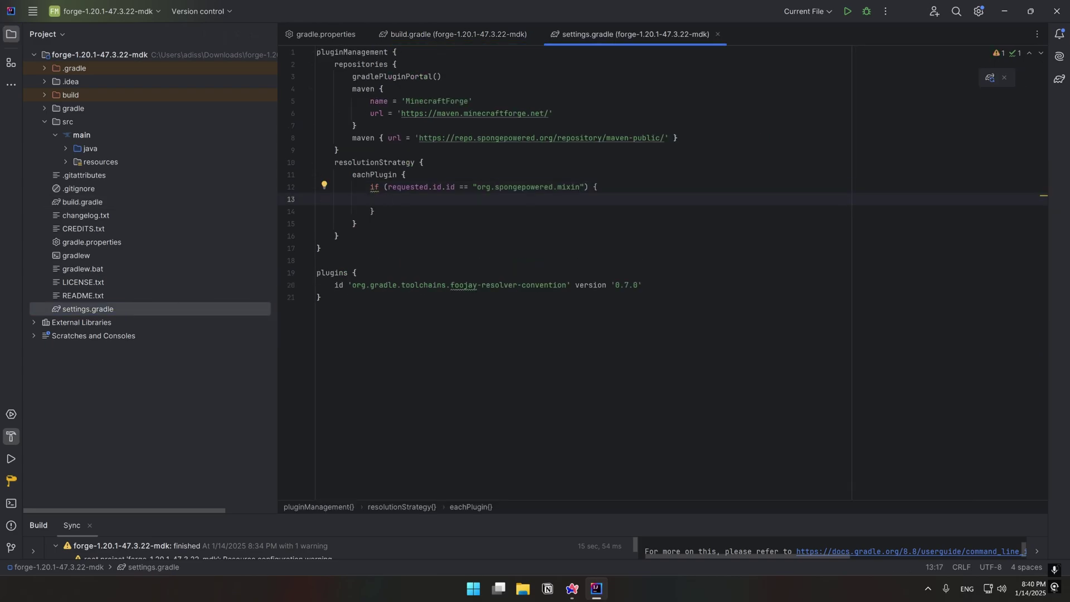
type("useM")
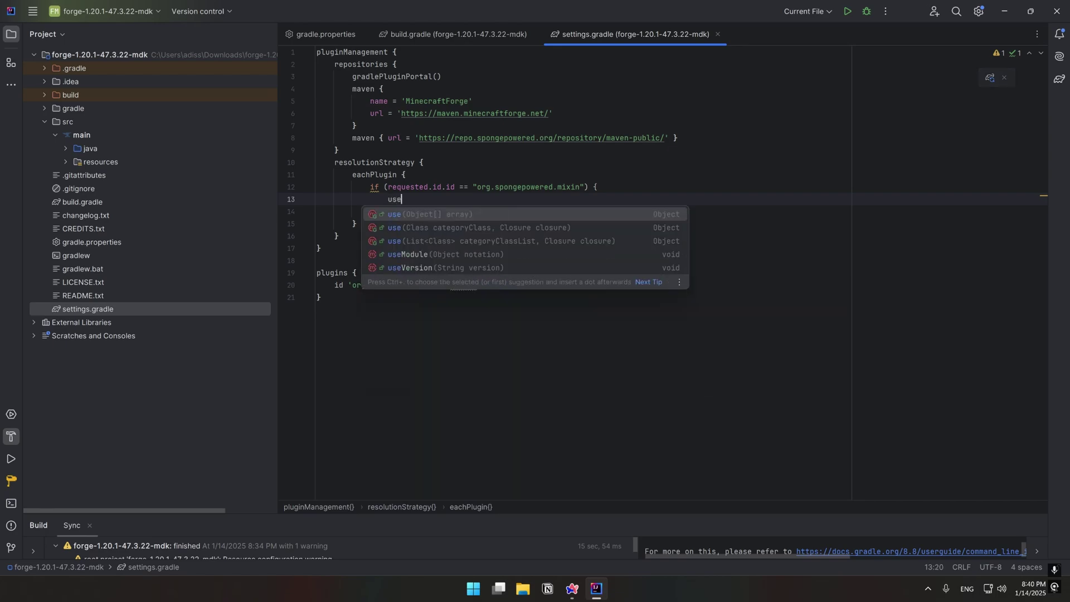
- Add useModule() using the org.spongepowered:mixingradle:0.7-SNAPSHOT coordinate copied from build.gradle
key("Return")
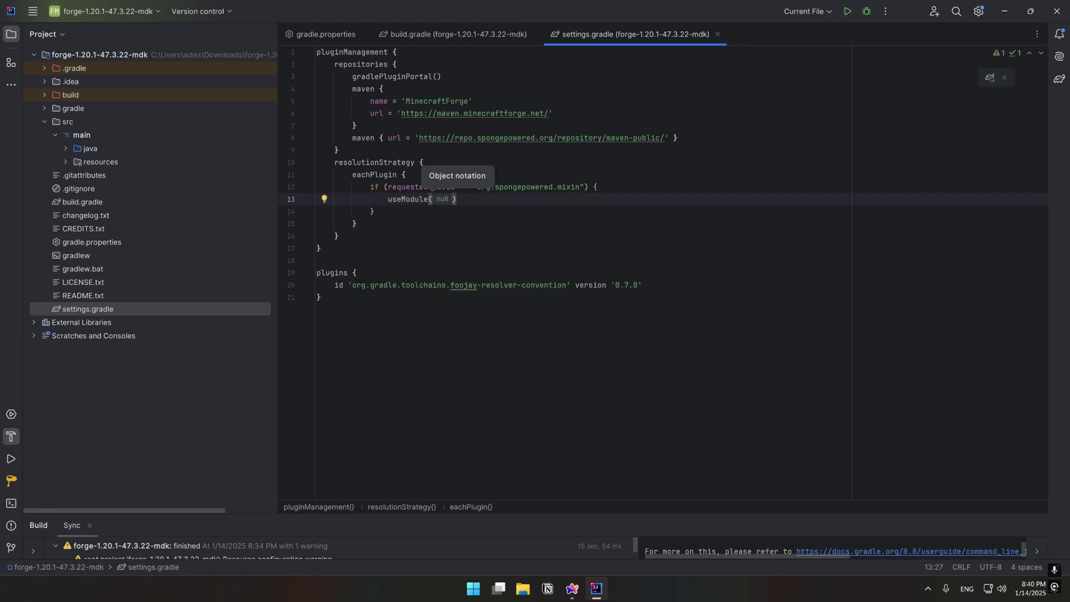
left_click(454, 34)
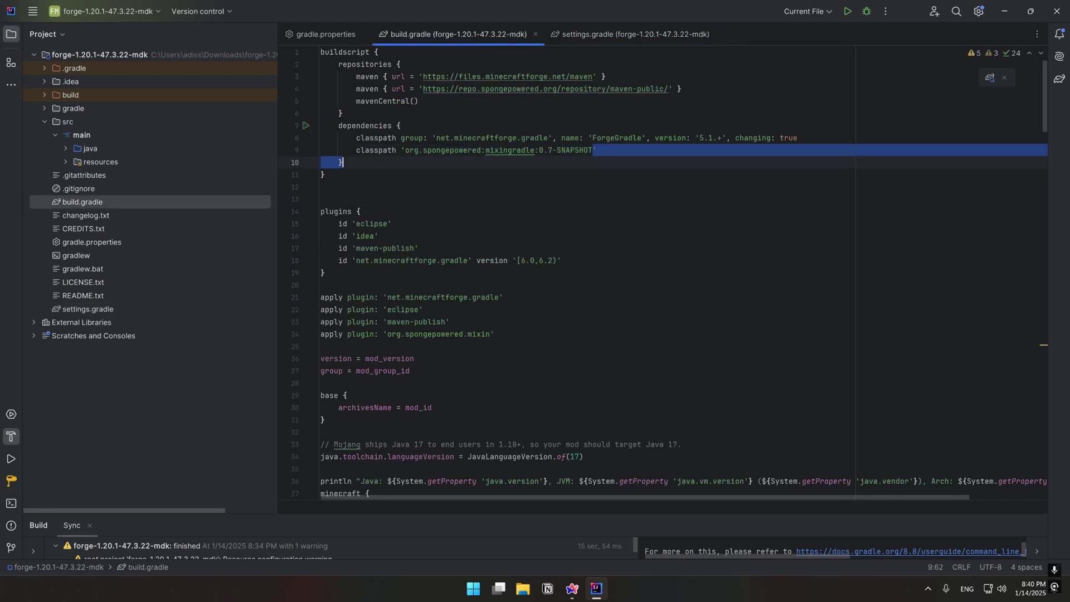
left_click_drag(592, 150, 405, 150)
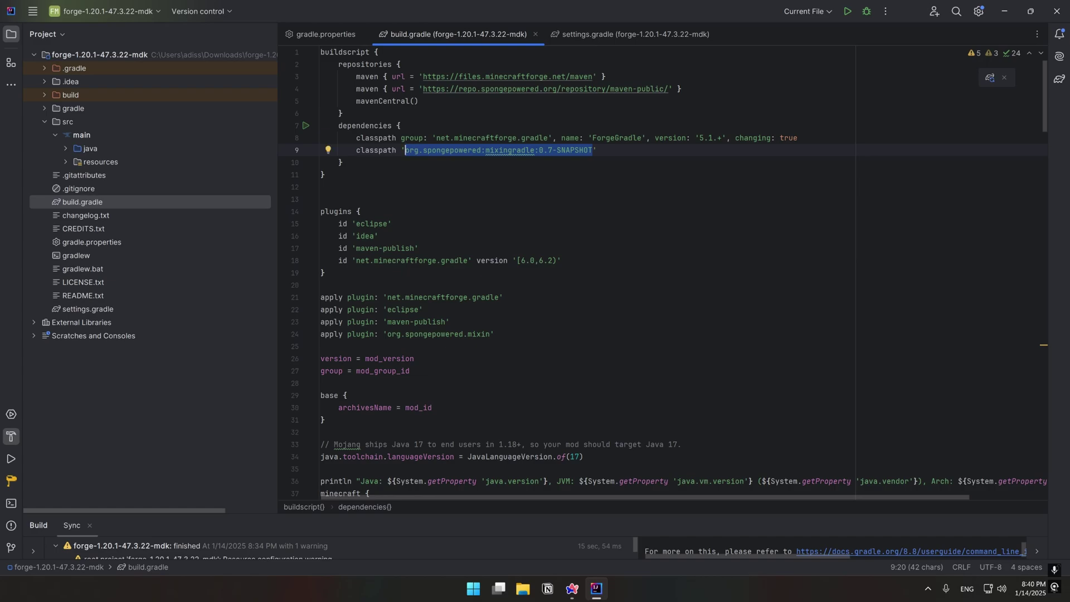
mouse_move(127, 260)
left_click(92, 242)
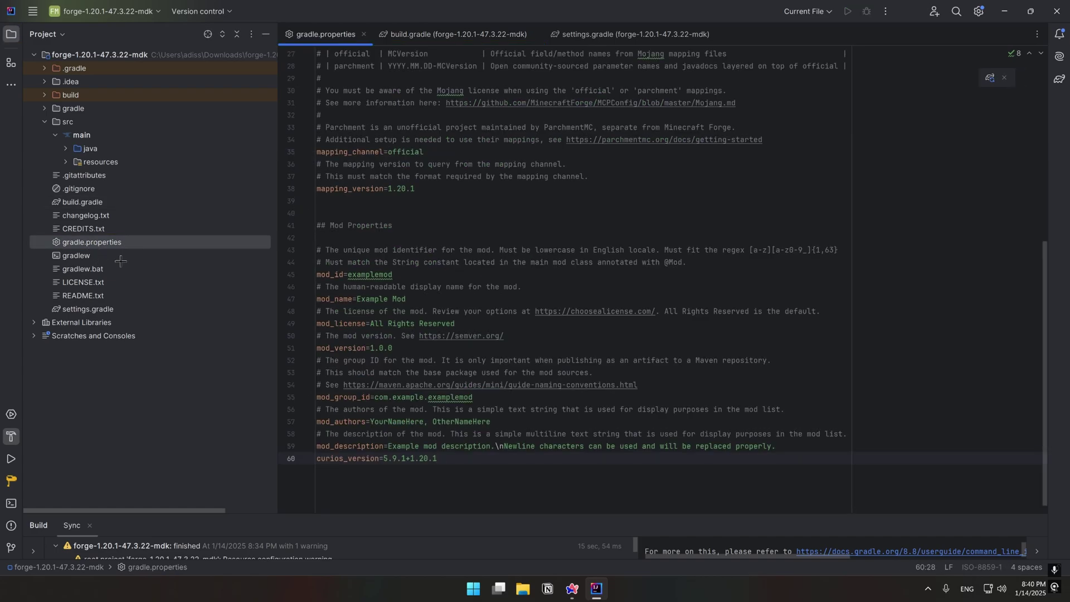
left_click(88, 309)
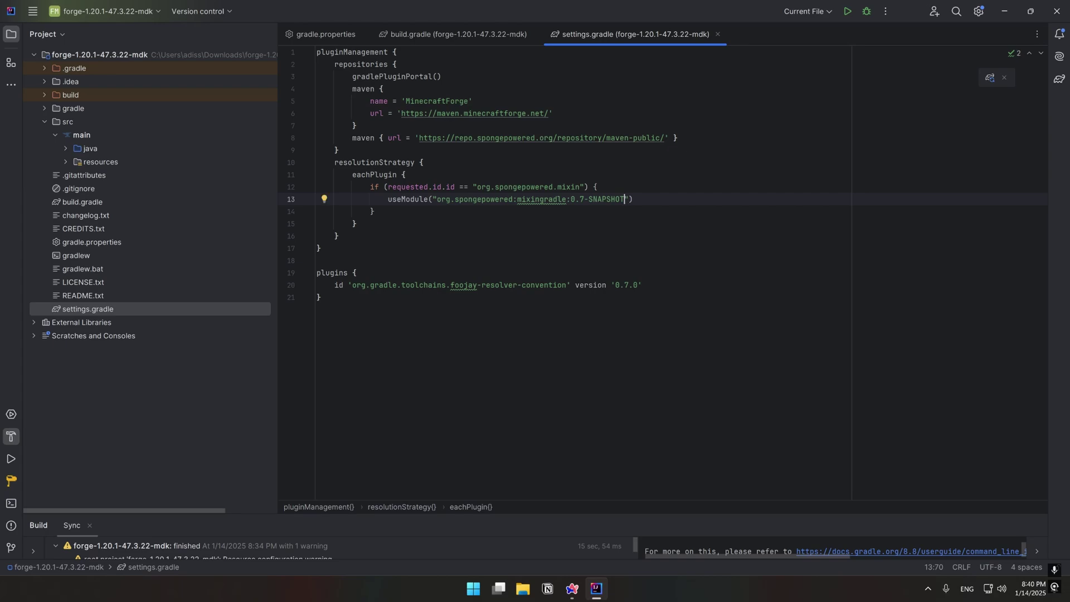
left_click(82, 201)
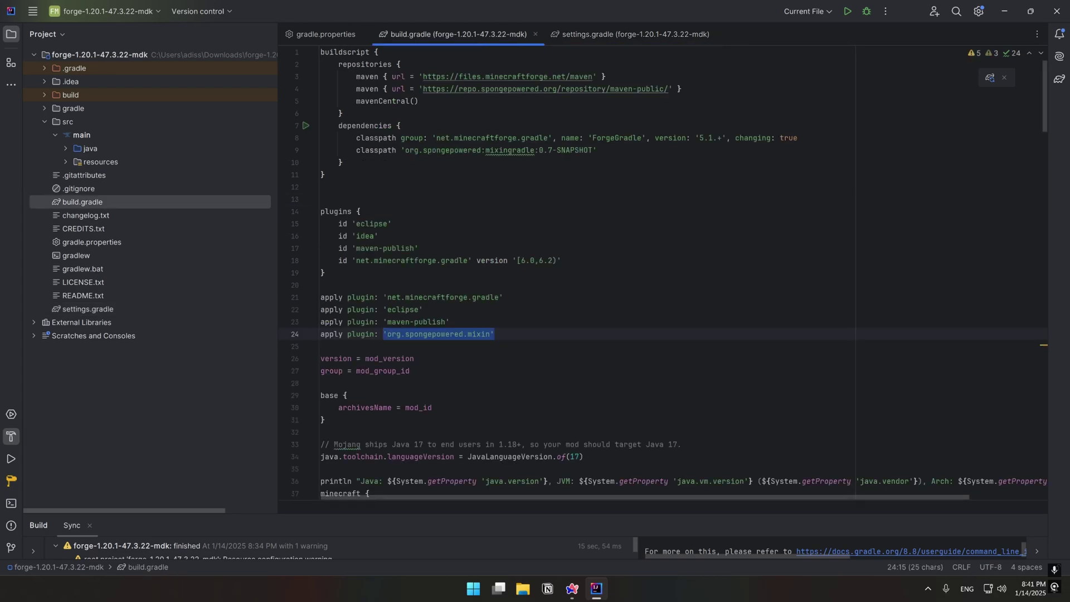
- Add id 'org.spongepowered.mixin' to build.gradle's plugins block
left_click(562, 260)
key("Return")
type("id")
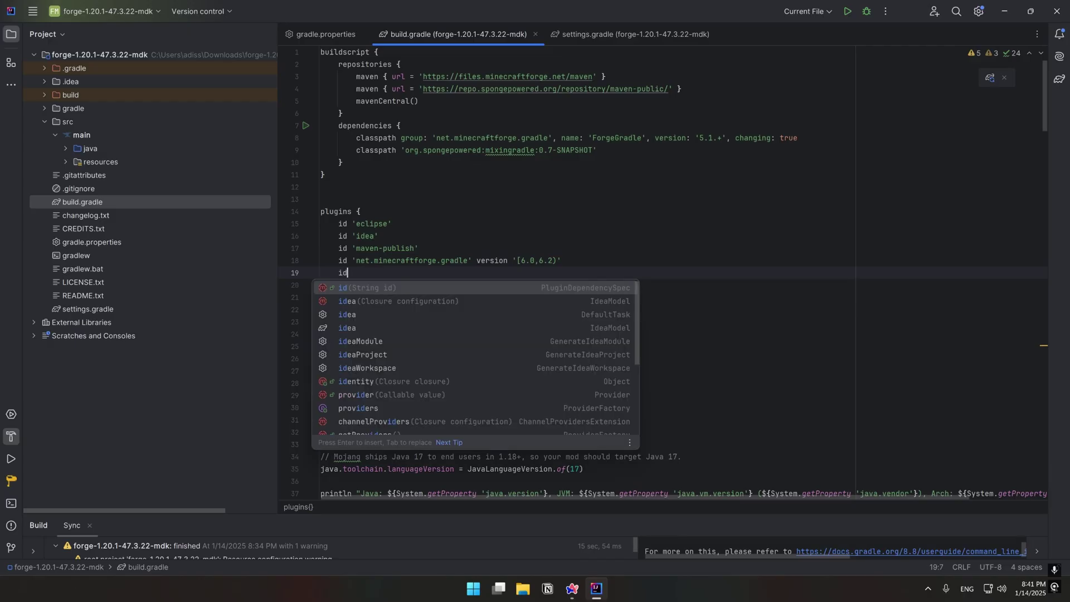
type("'org.spongepowered.mixin'")
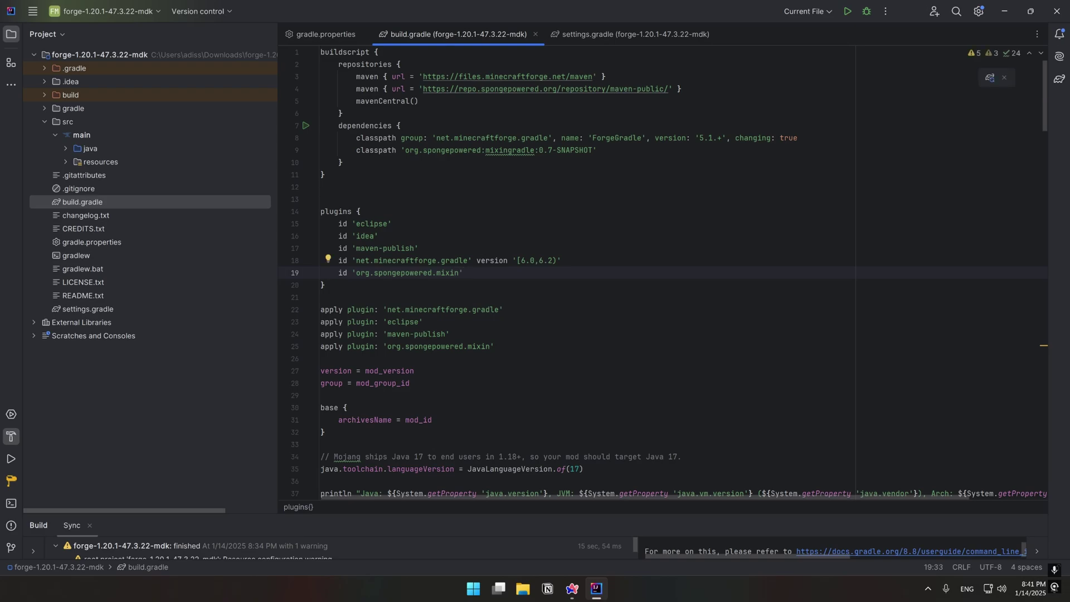
left_click(502, 347)
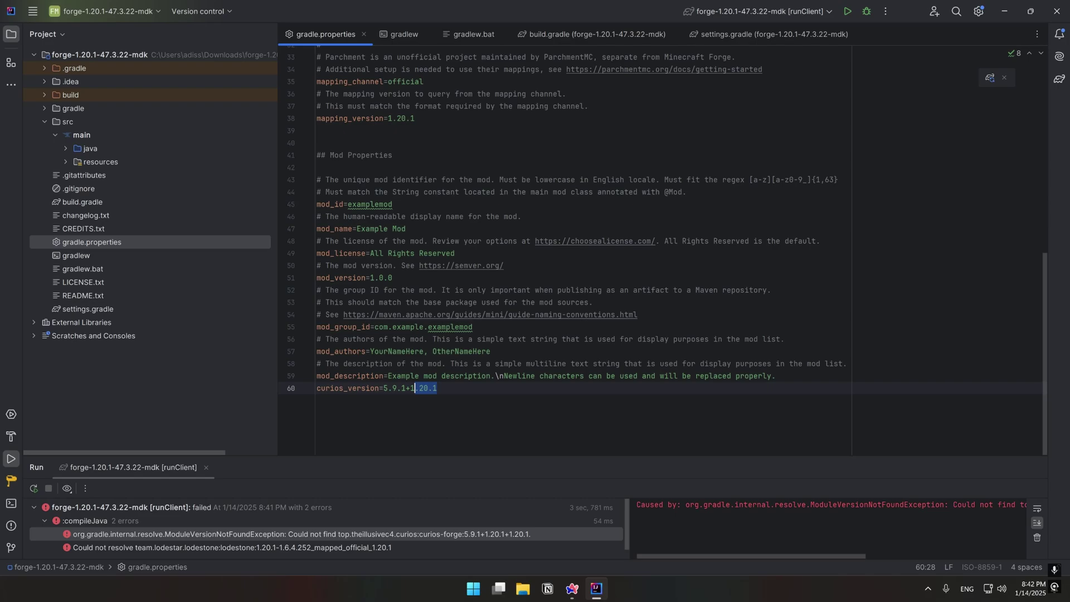
- Shorten curios_version to 5.9.1 in gradle.properties and relaunch runClient
left_click_drag(437, 388, 404, 388)
key("BackSpace")
left_click(848, 12)
left_click_drag(637, 460, 637, 252)
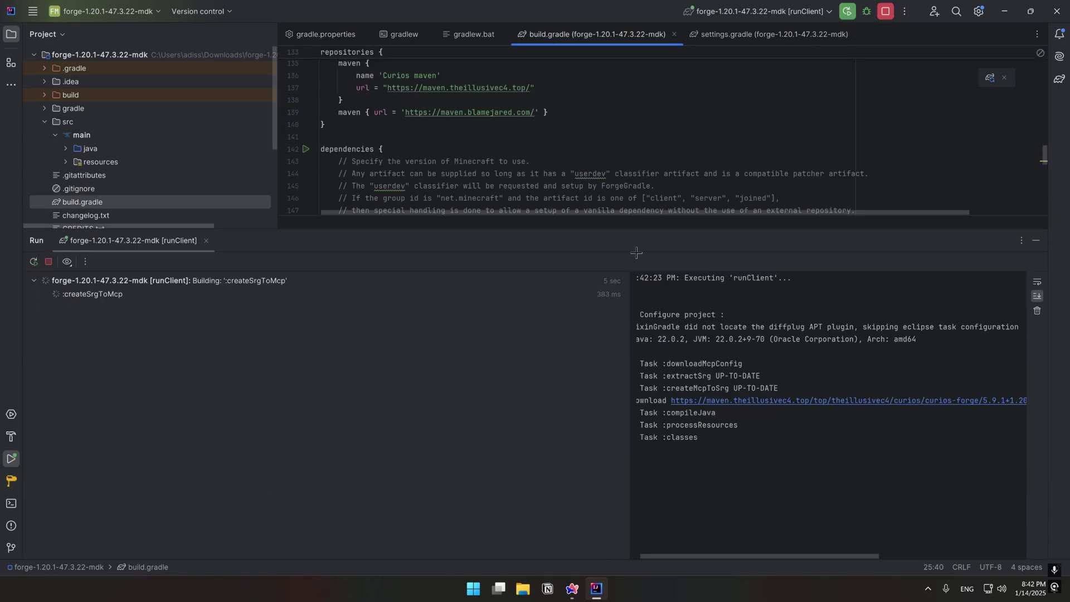